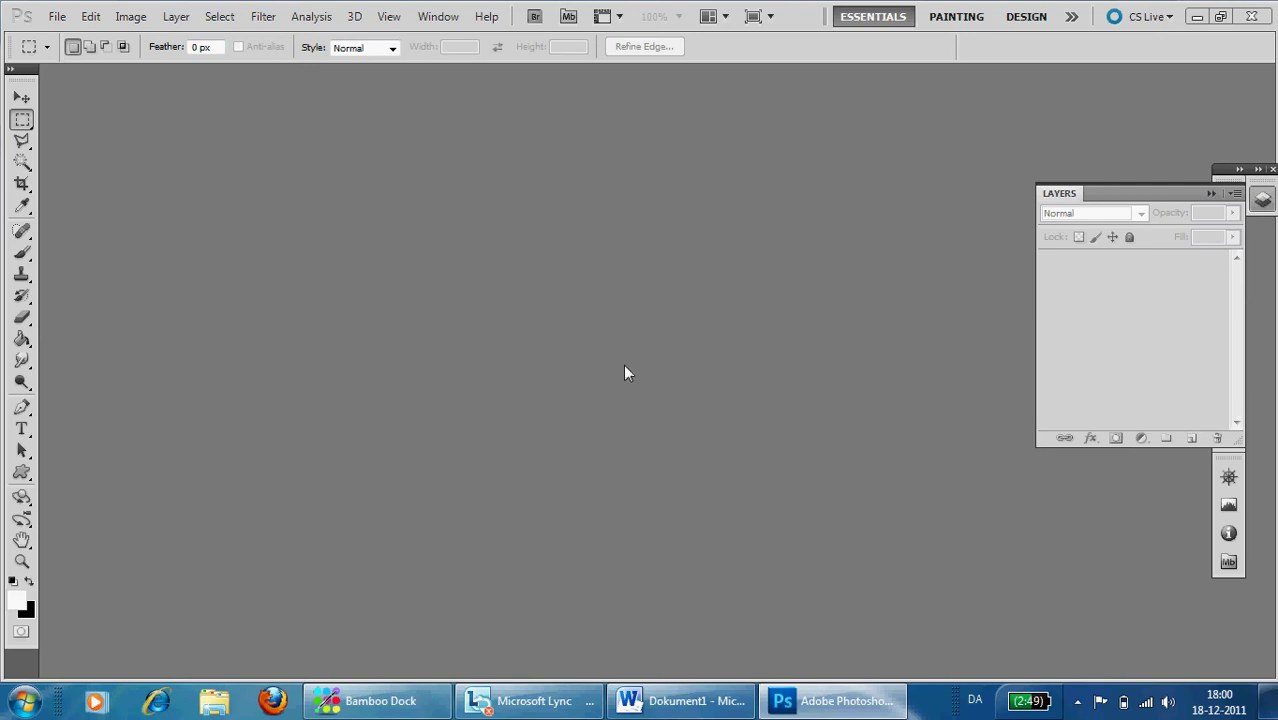
- Open maj_bag.psd from the ordbilleder folder via File > Open
left_click(59, 20)
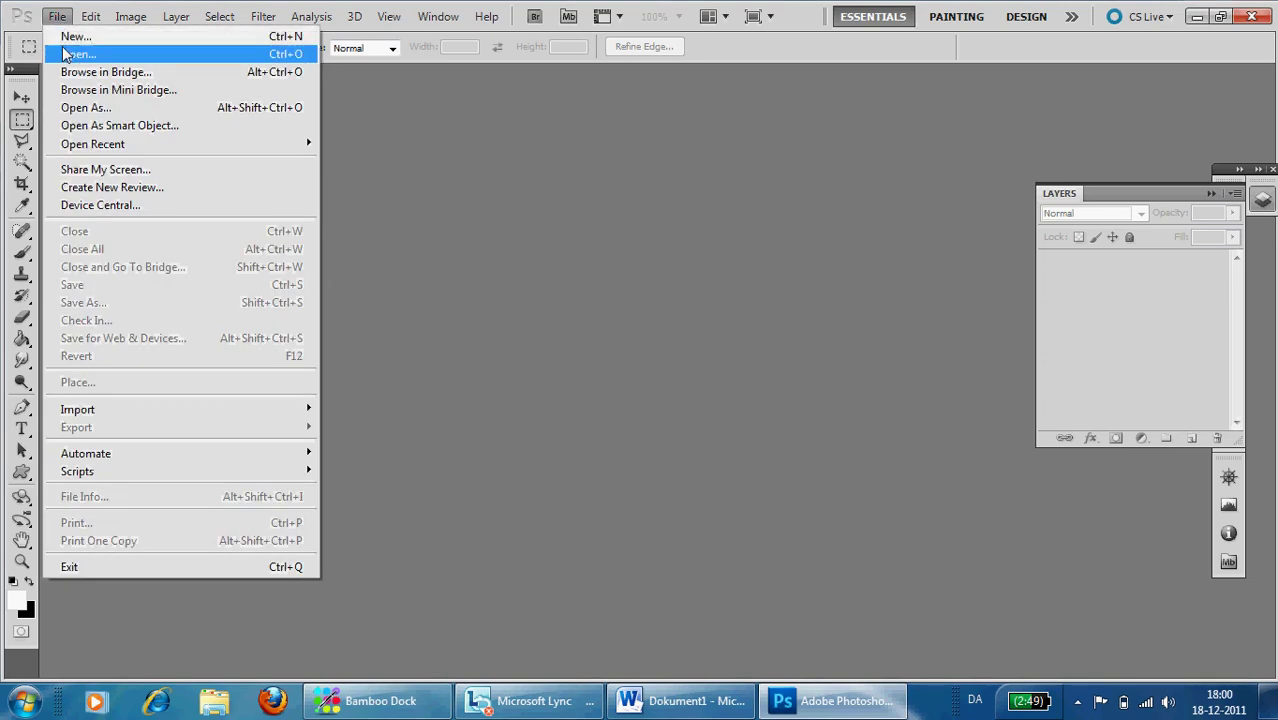
left_click(75, 54)
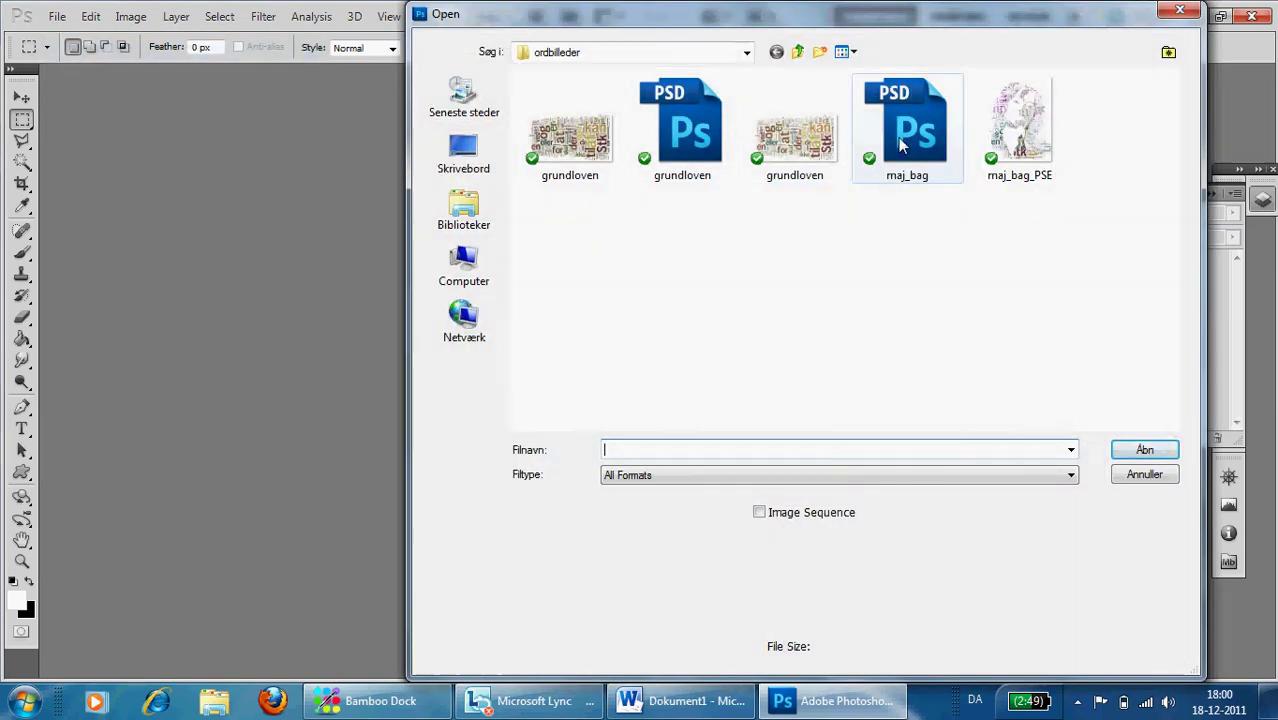
left_click(901, 137)
left_click(1143, 451)
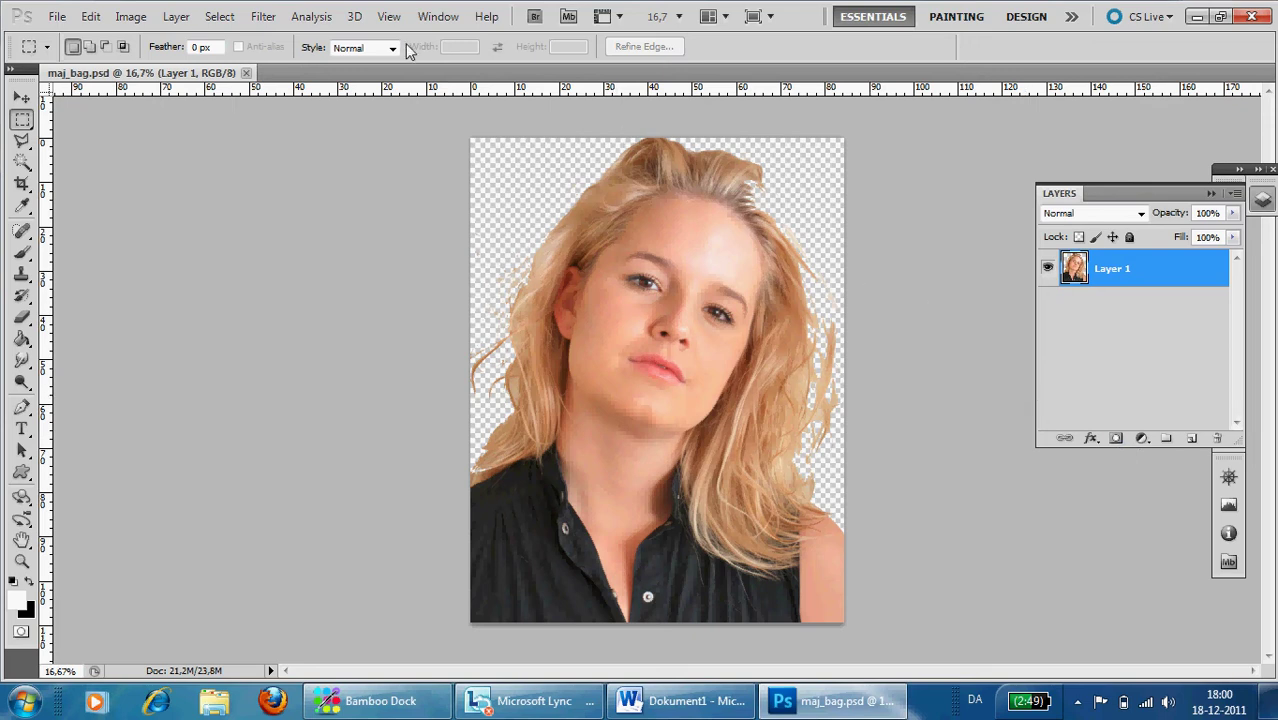
- Select the portrait's Shadows with Color Range and copy them onto a new Layer 2
left_click(216, 17)
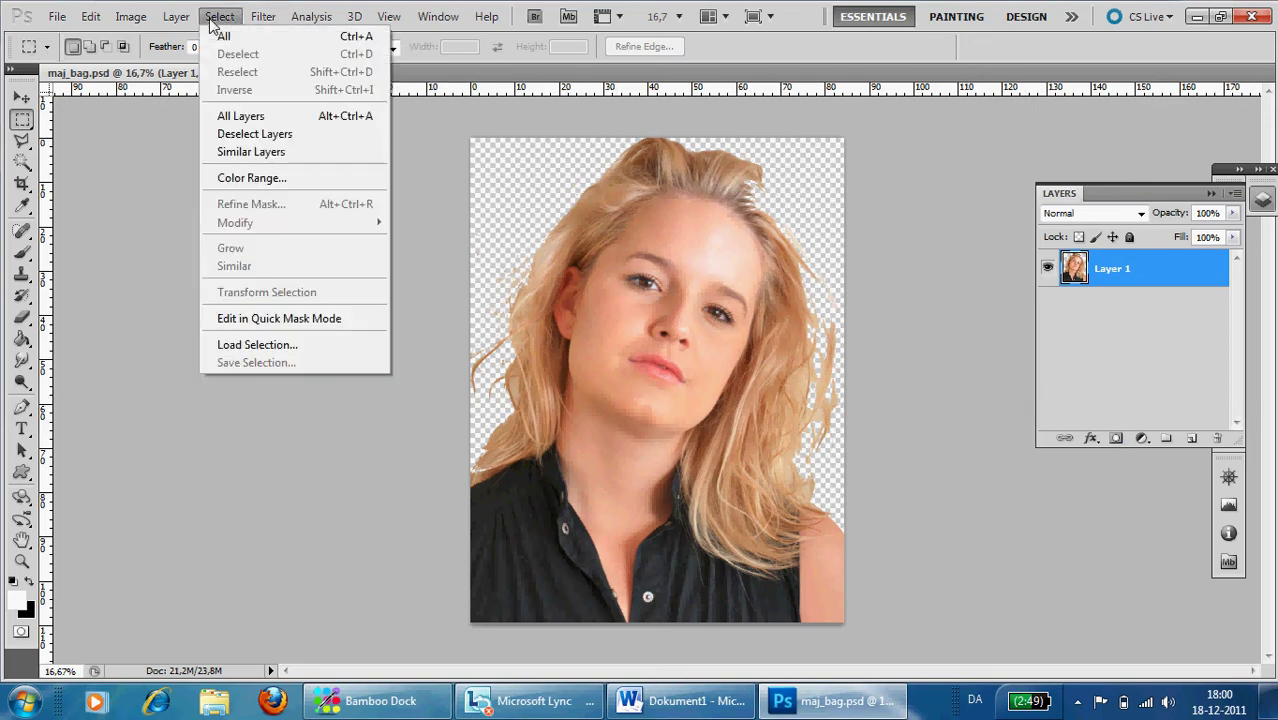
left_click(241, 176)
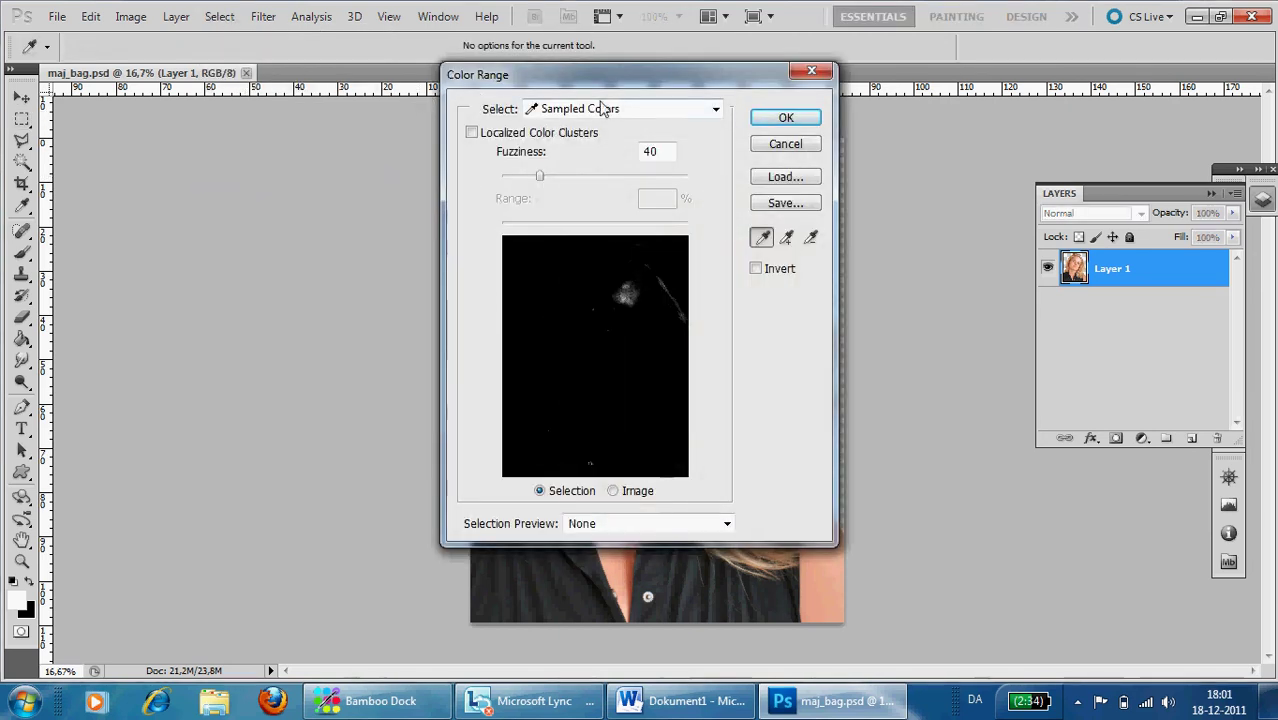
left_click(714, 110)
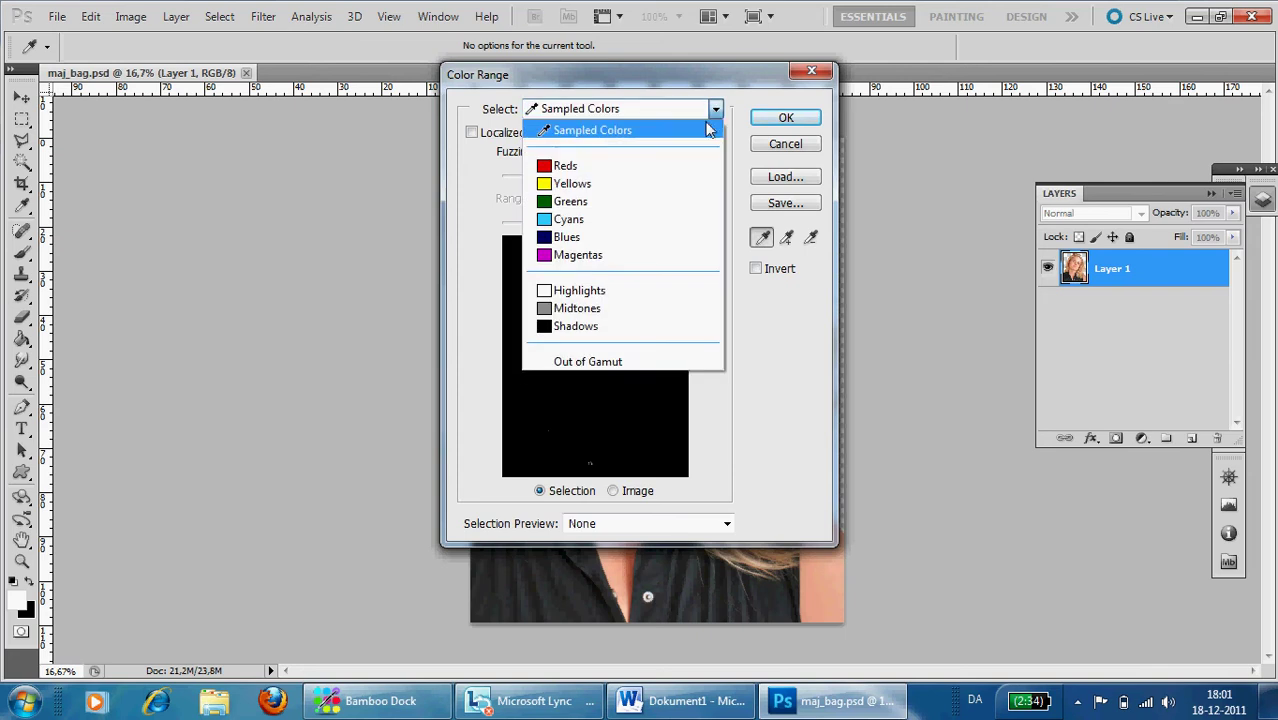
left_click(656, 328)
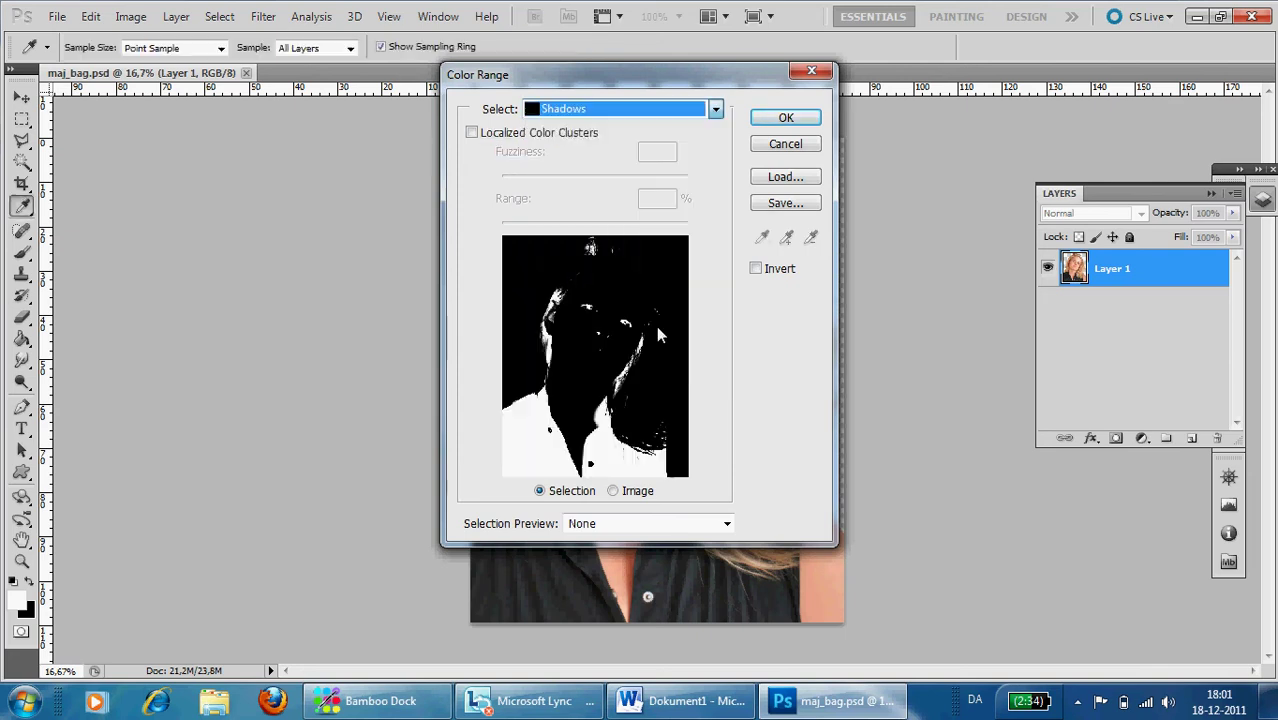
left_click(803, 117)
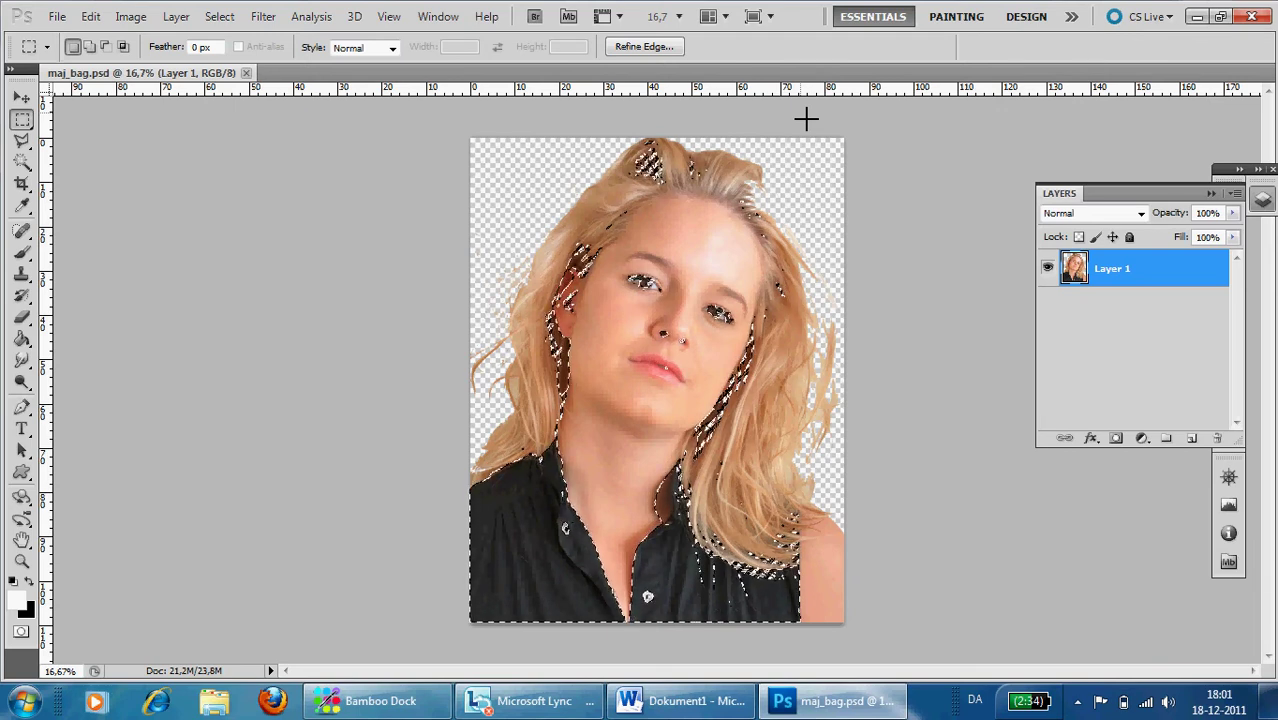
key("ctrl+j")
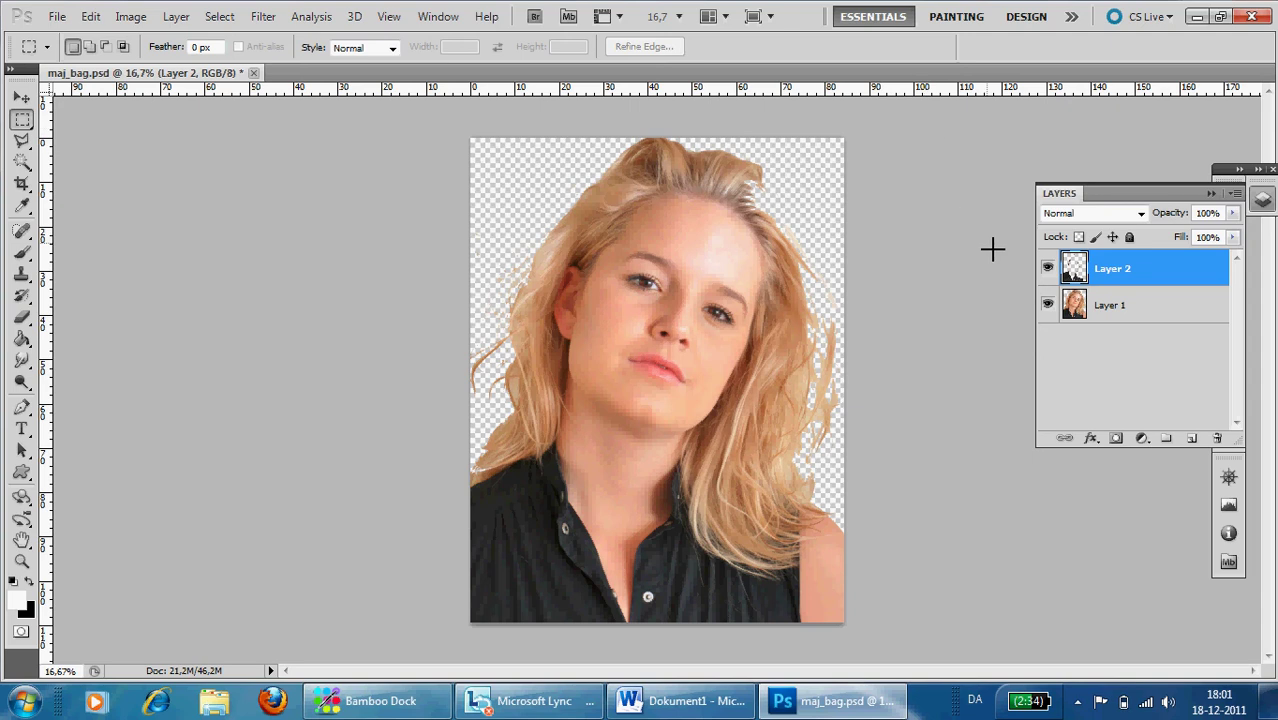
- From Layer 1, select the Midtones with Color Range and copy them onto a new Layer 3
left_click(1111, 310)
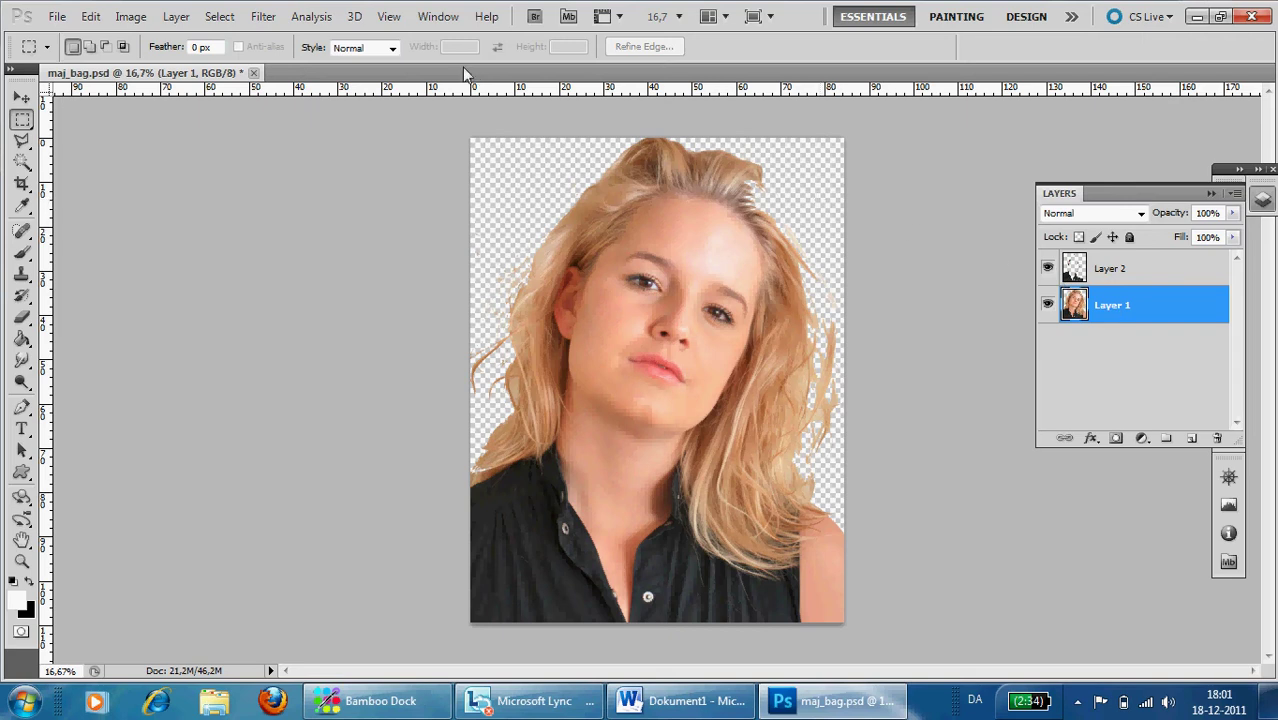
left_click(228, 20)
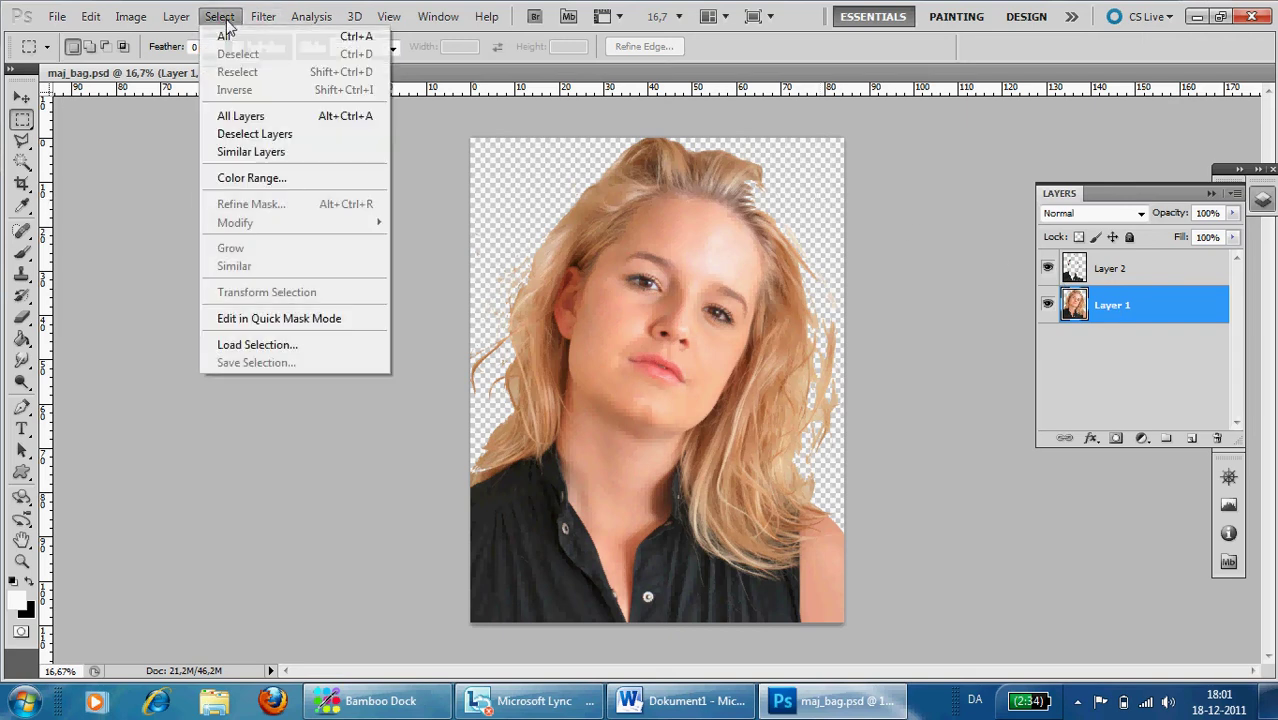
left_click(252, 178)
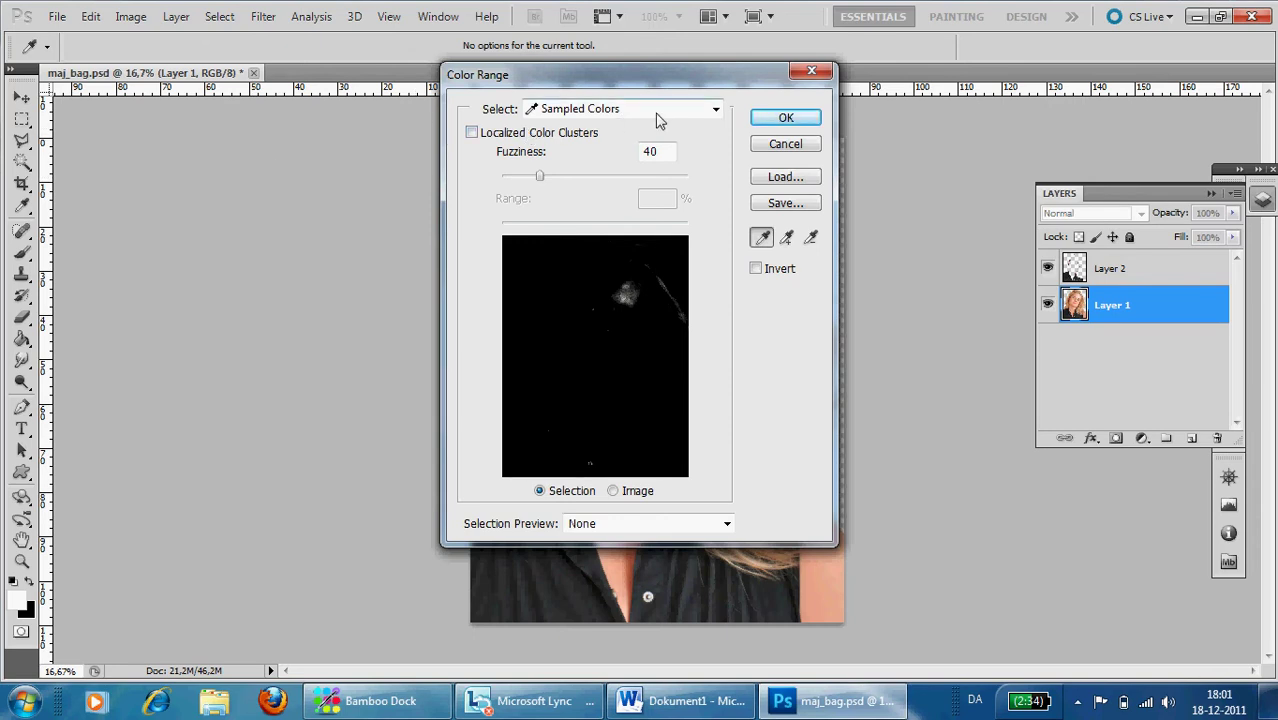
left_click(716, 110)
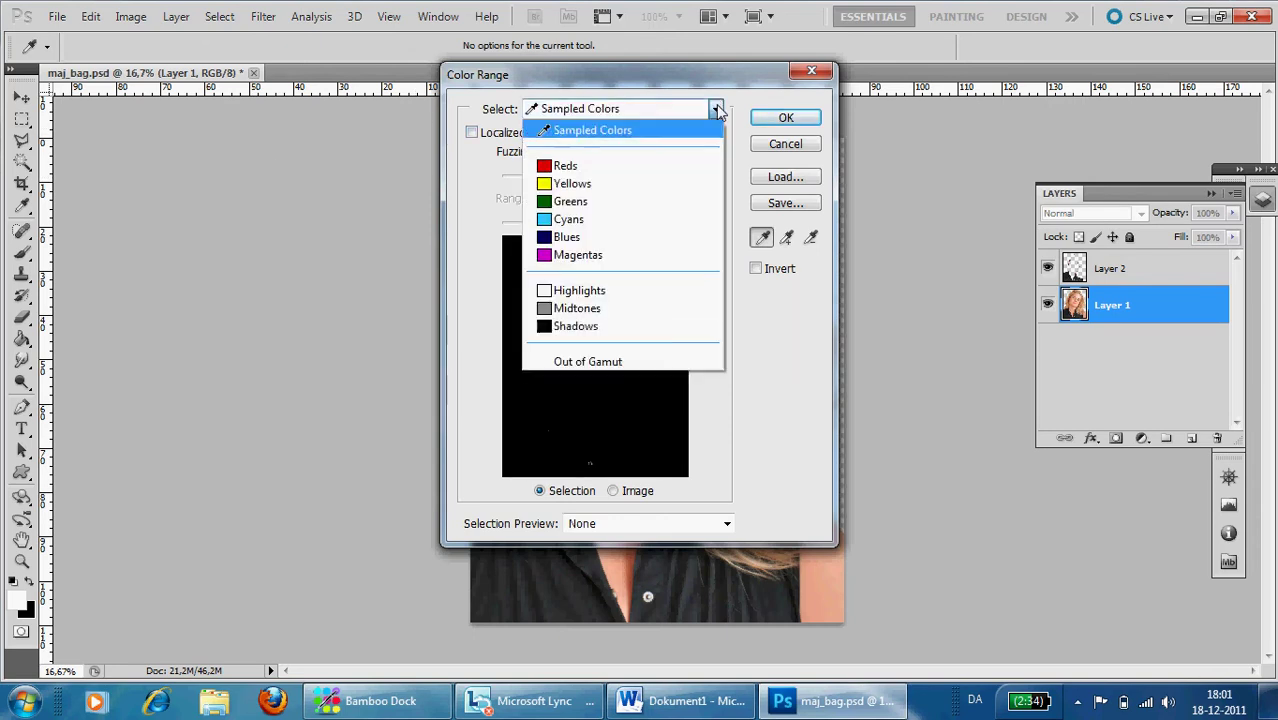
left_click(633, 309)
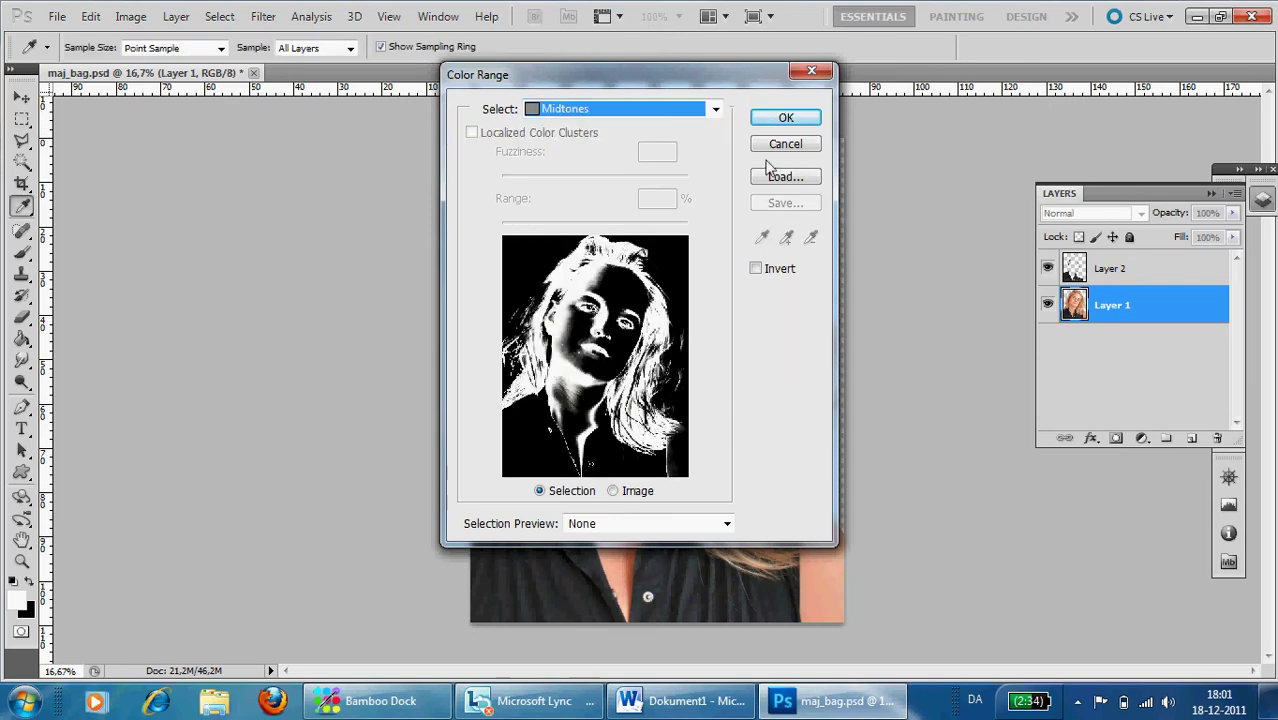
left_click(785, 118)
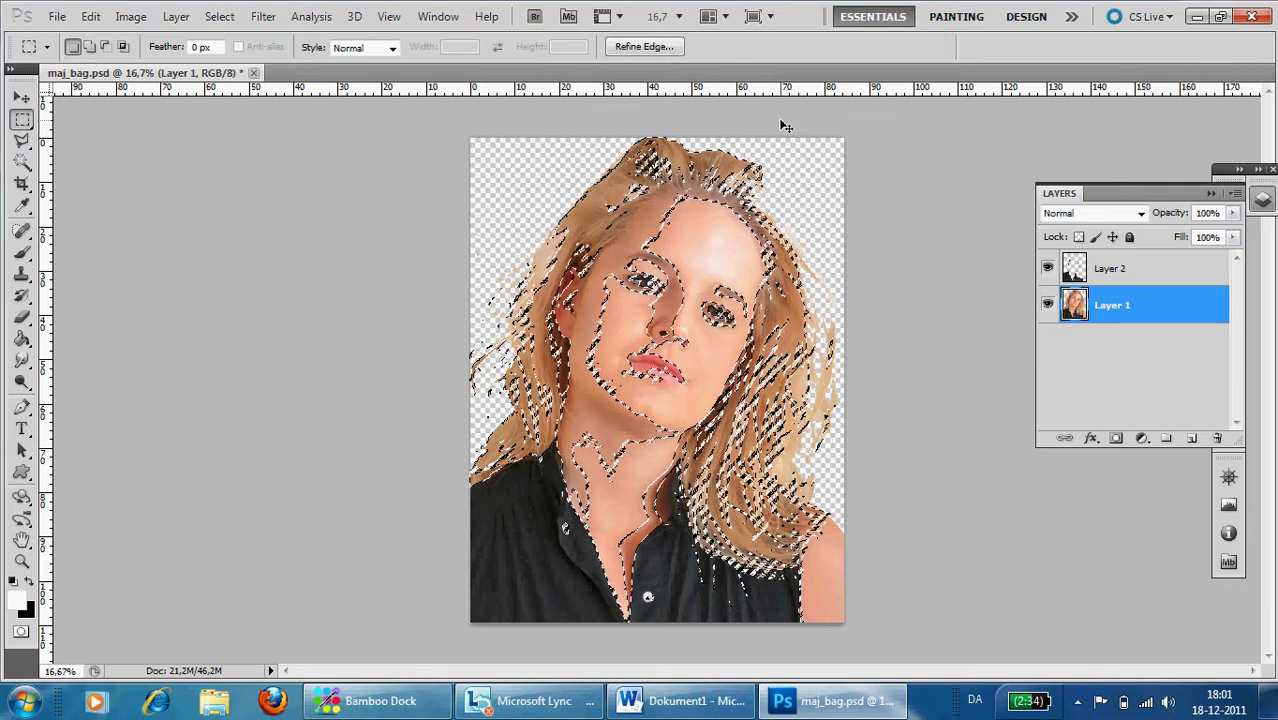
key("ctrl+j")
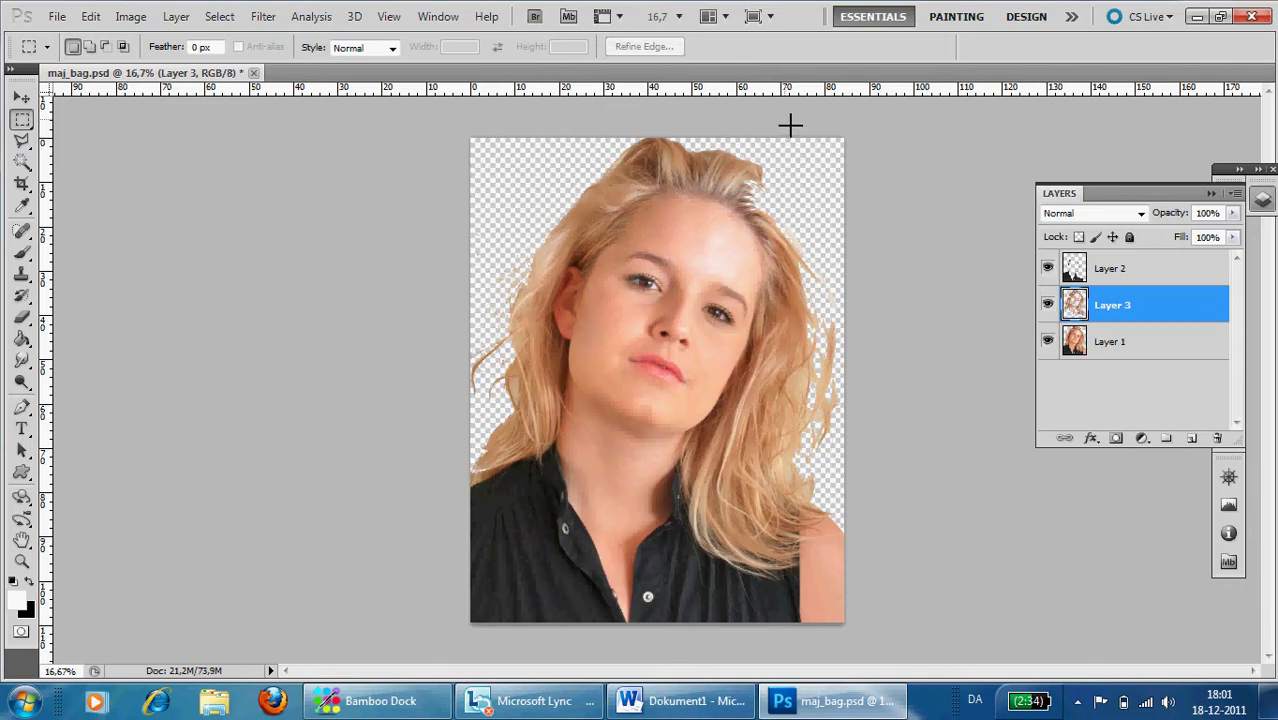
- Hide Layer 1 and fill Layer 2 with Black, preserving transparency
left_click(1047, 342)
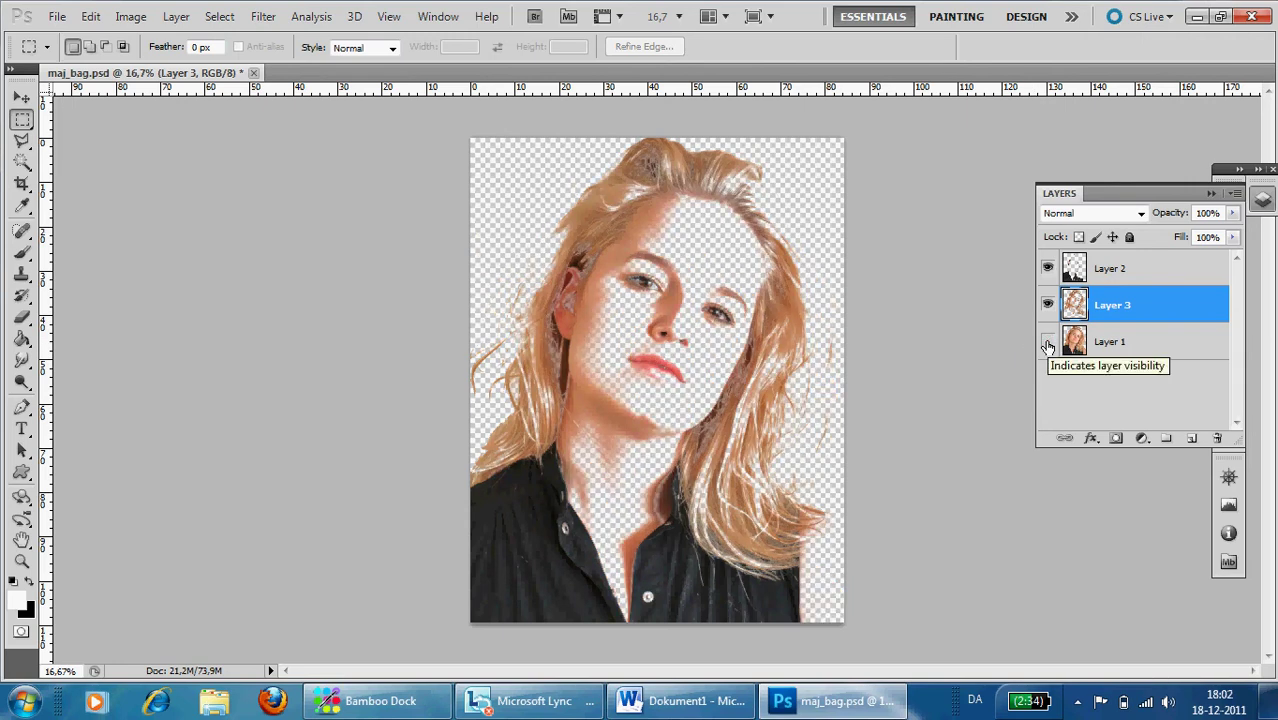
left_click(1102, 272)
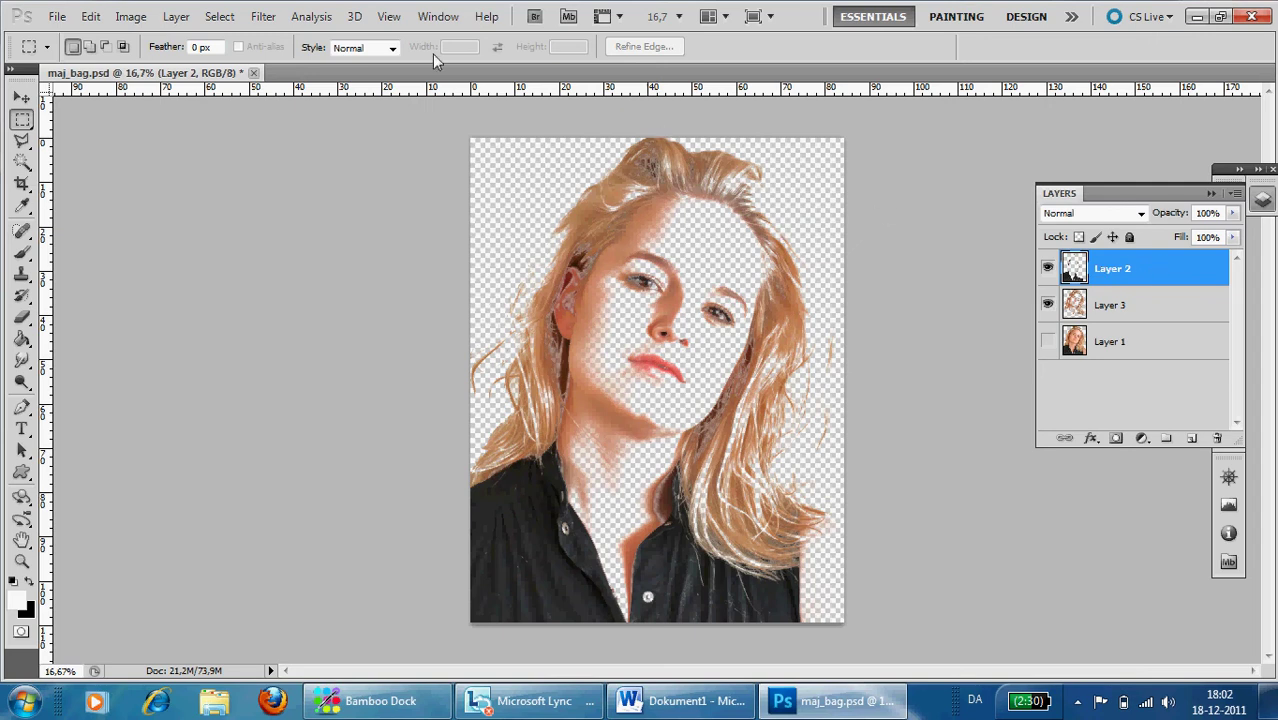
left_click(92, 17)
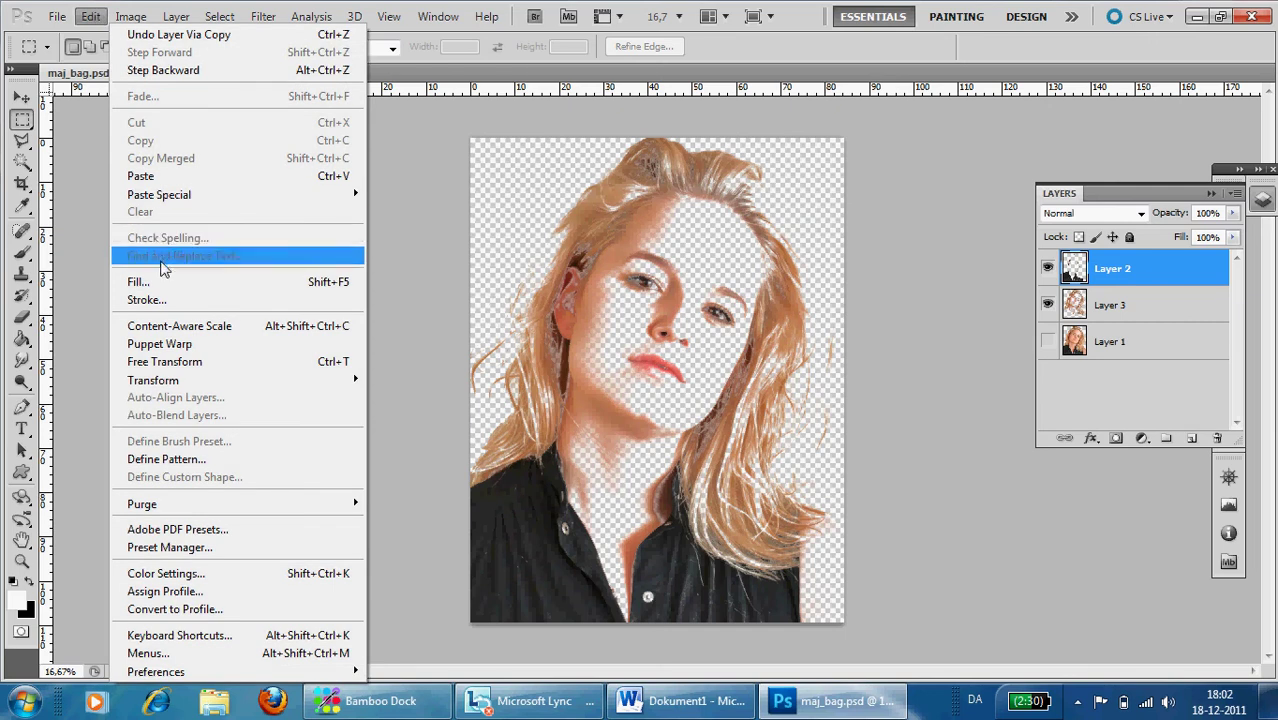
left_click(138, 283)
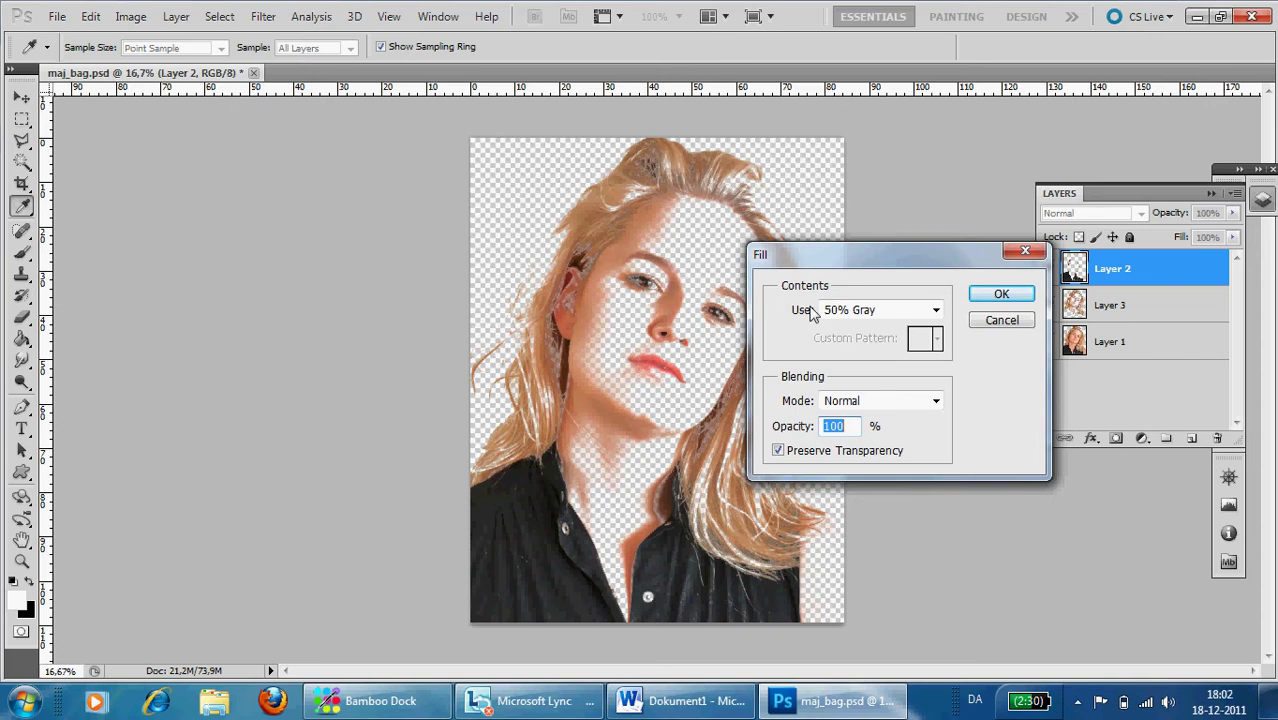
left_click(936, 312)
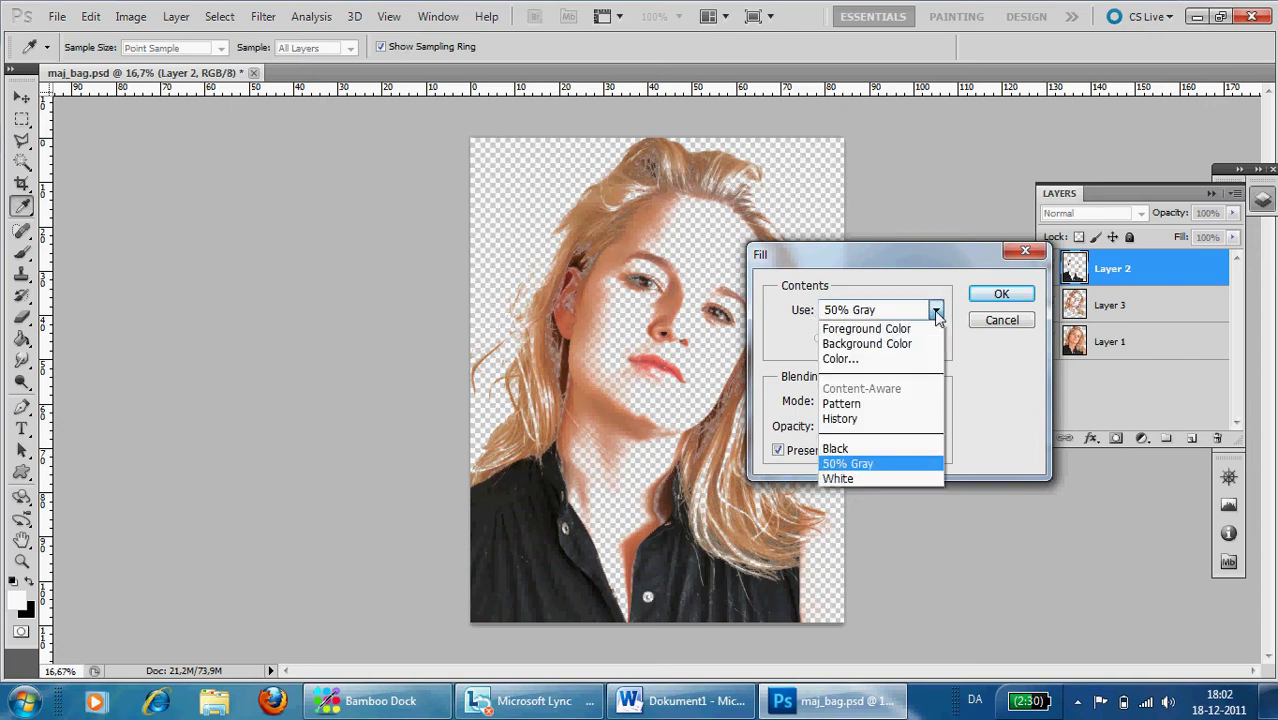
left_click(891, 450)
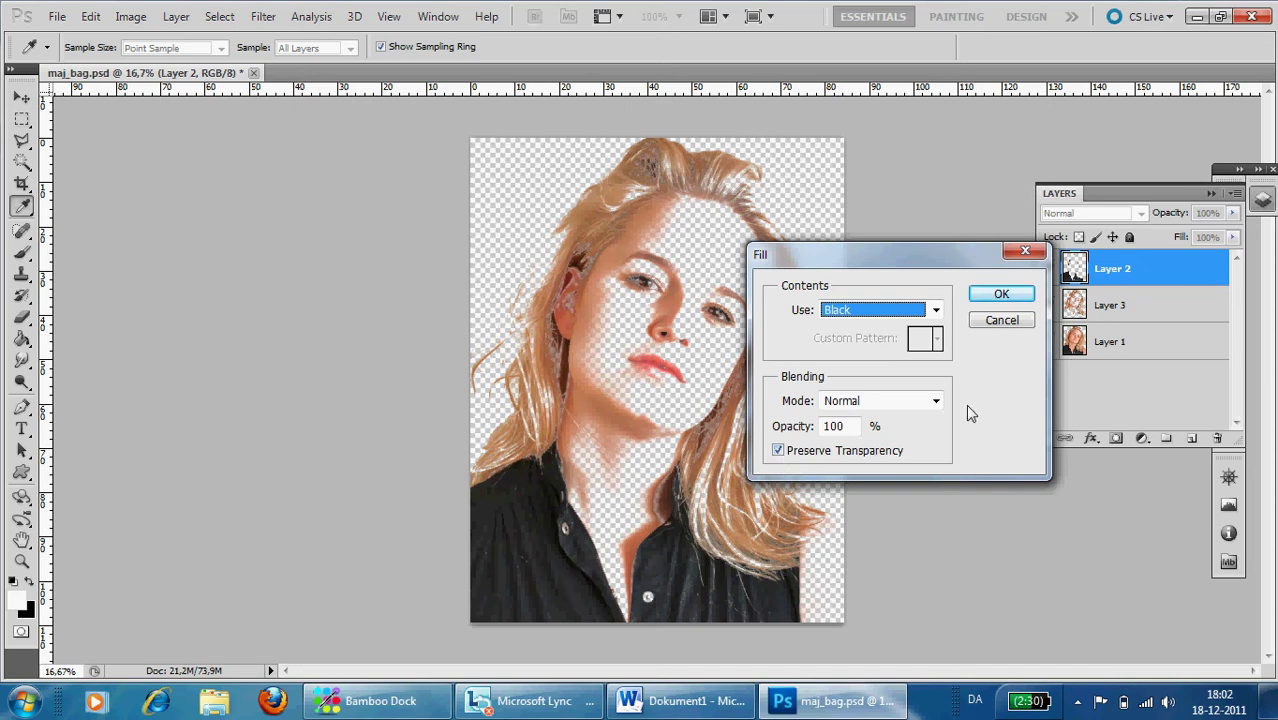
left_click(1001, 296)
key("m")
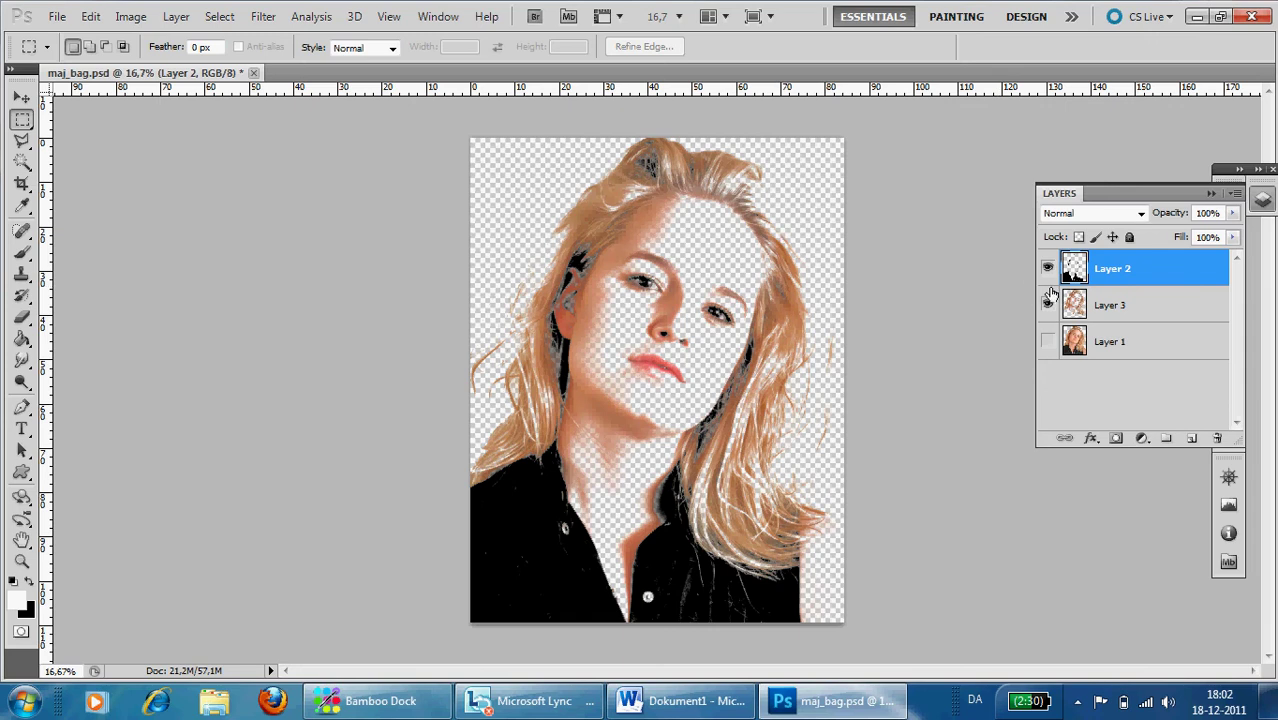
- Fill Layer 3 with 50% Gray, with Preserve Transparency on
left_click(1133, 311)
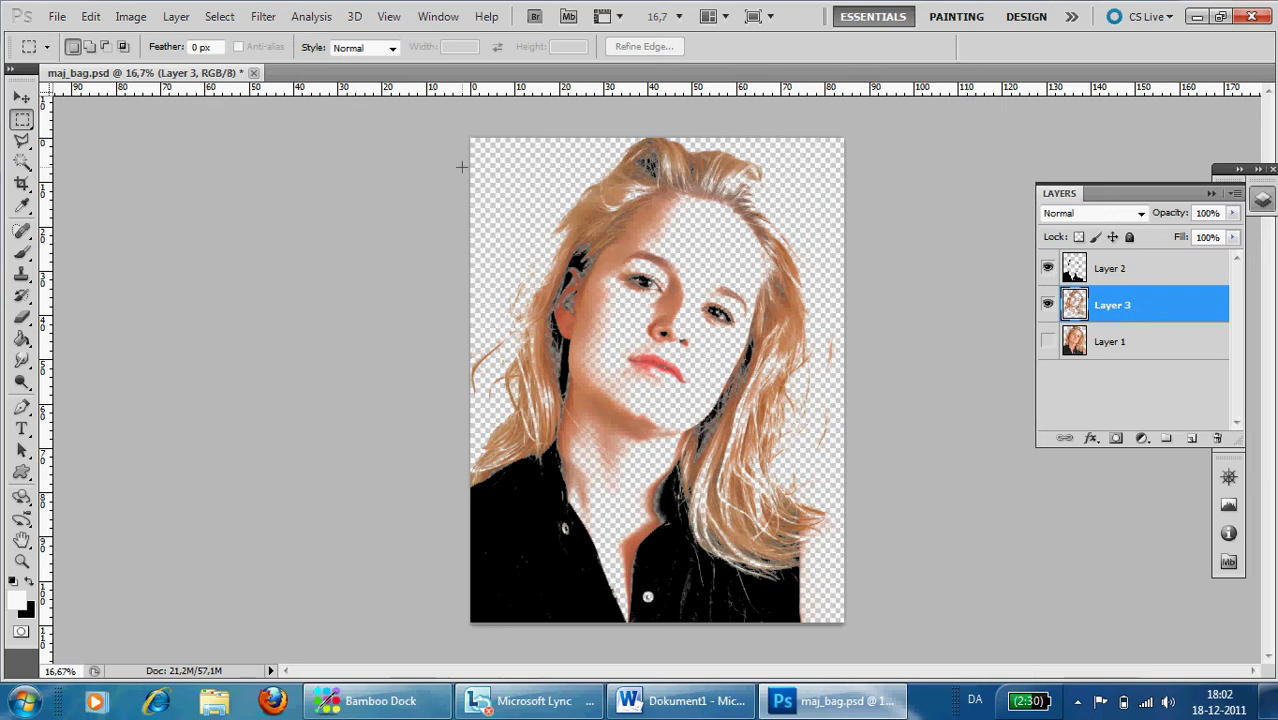
left_click(87, 21)
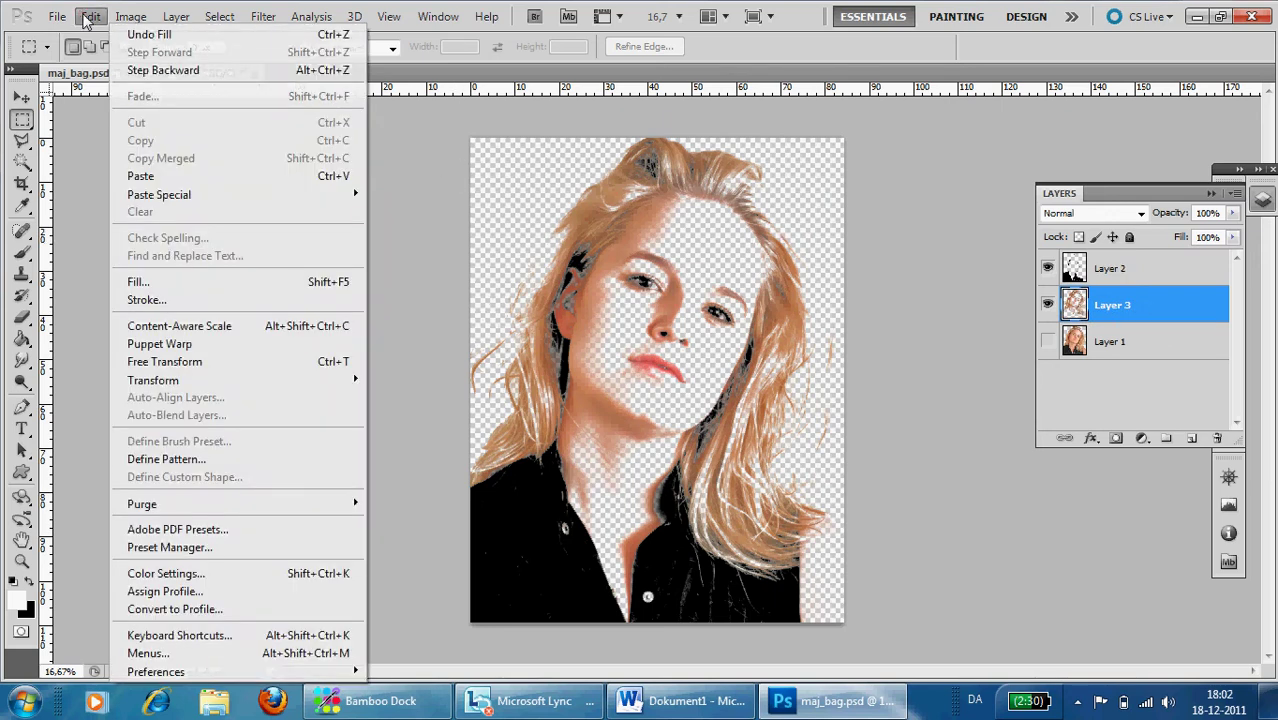
left_click(151, 283)
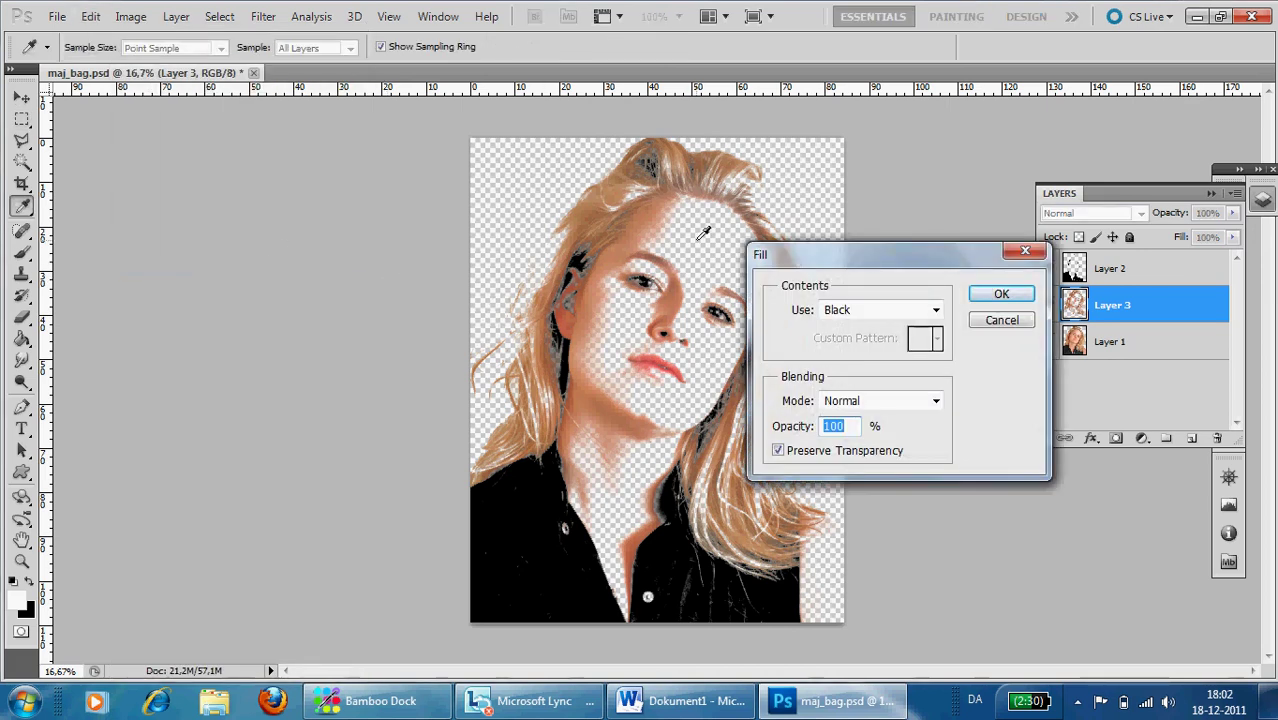
left_click(936, 311)
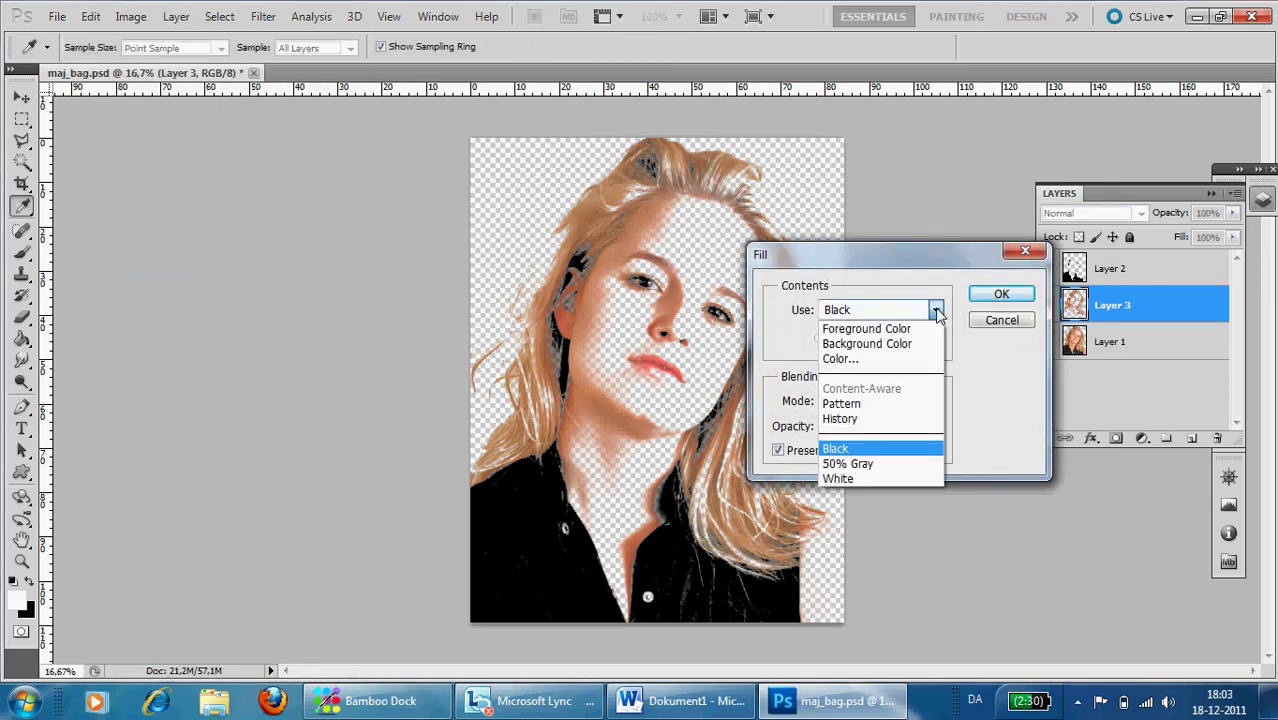
left_click(897, 464)
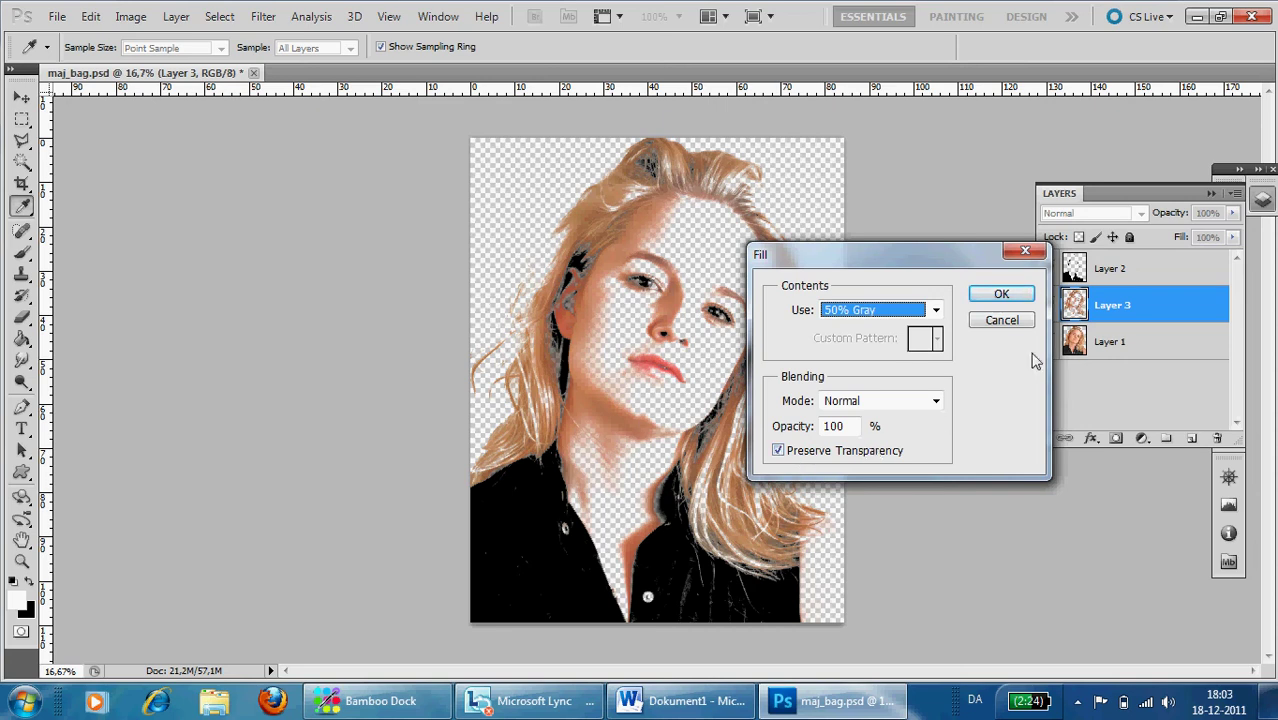
left_click(1003, 294)
key("m")
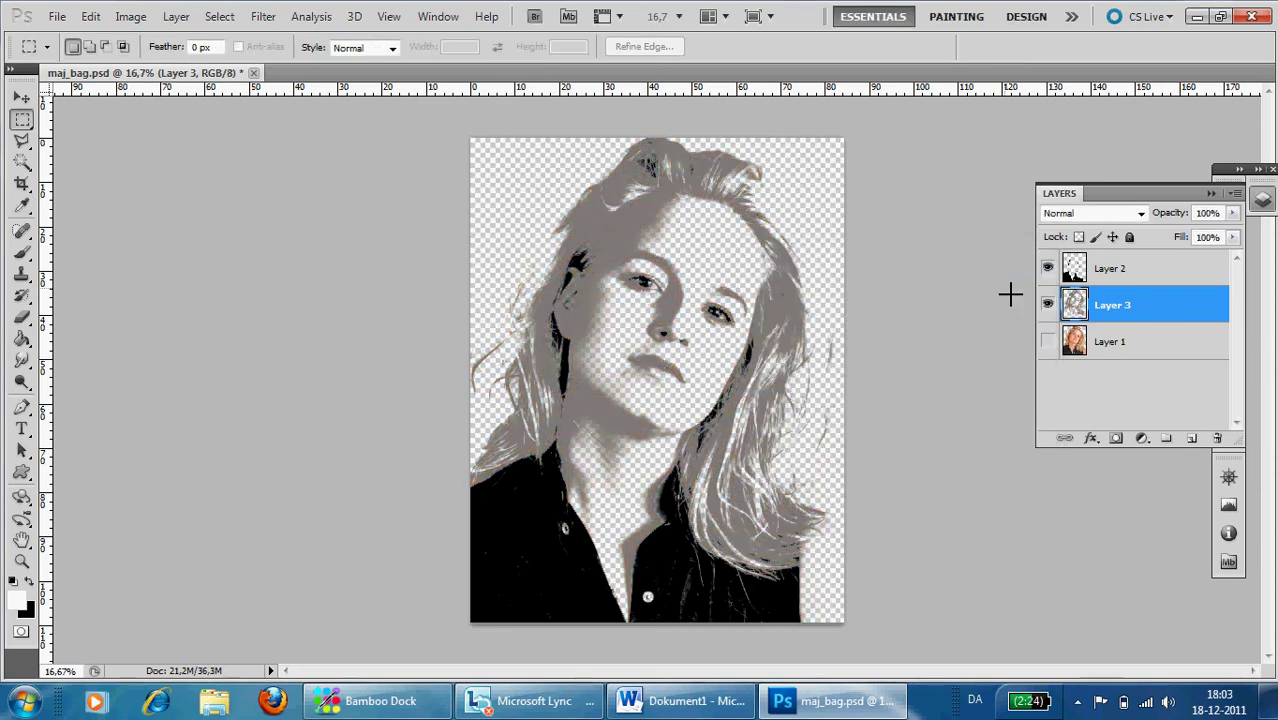
- Merge Layer 2 down into Layer 3, then load and clear Layer 3's pixel selection
left_click(1111, 270)
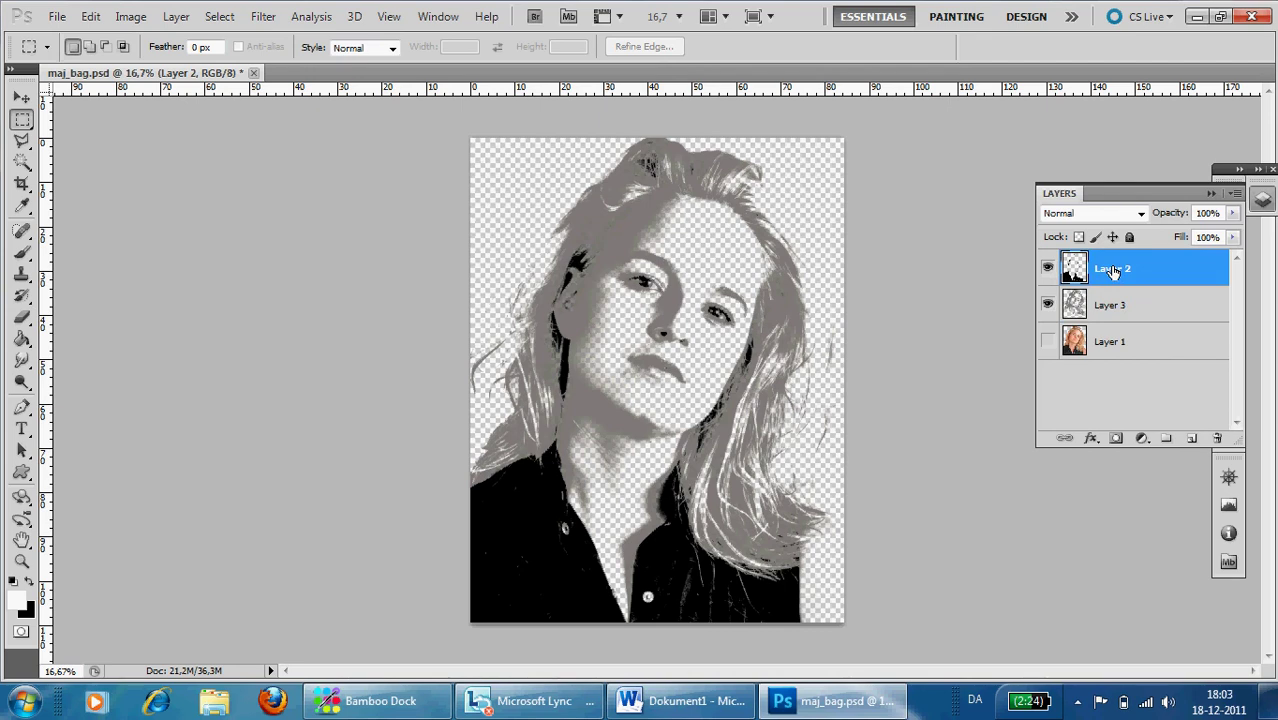
key("ctrl+e")
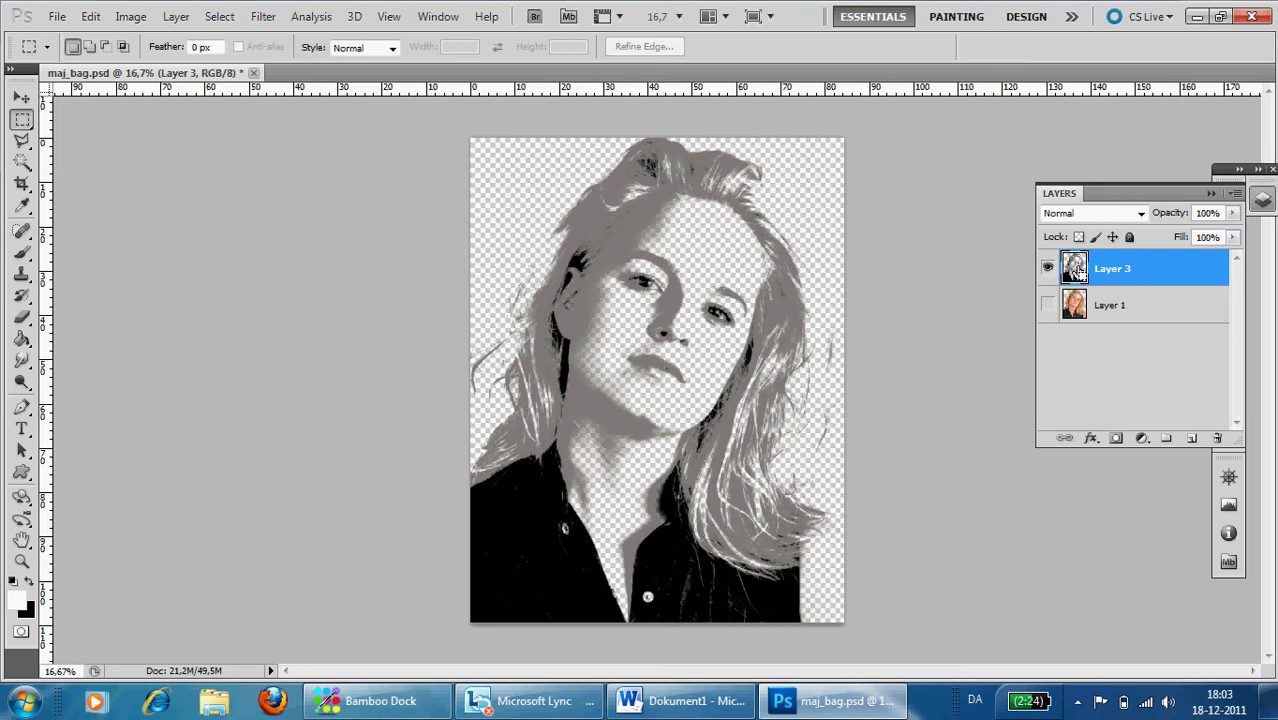
left_click(1076, 268, "ctrl")
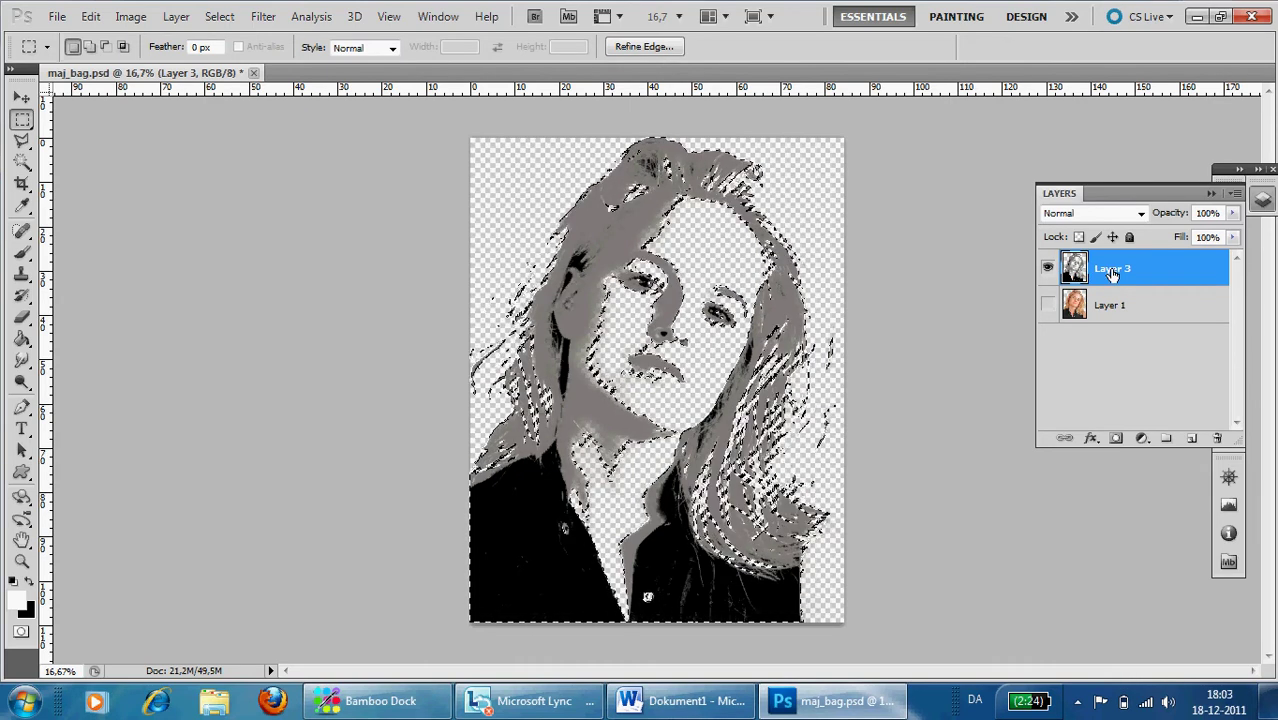
key("ctrl+d")
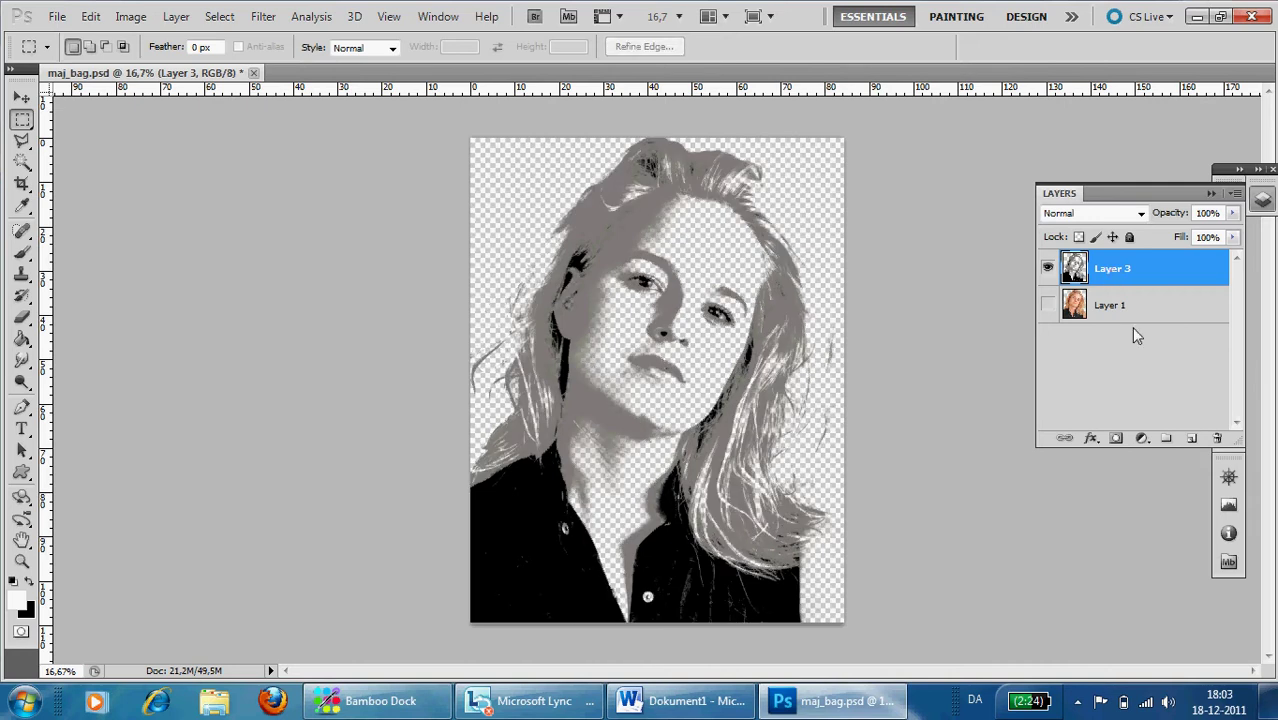
- Add a new Layer 4 below Layer 3 and fill it white with the Paint Bucket
left_click(1192, 440)
left_click_drag(1114, 268, 1123, 330)
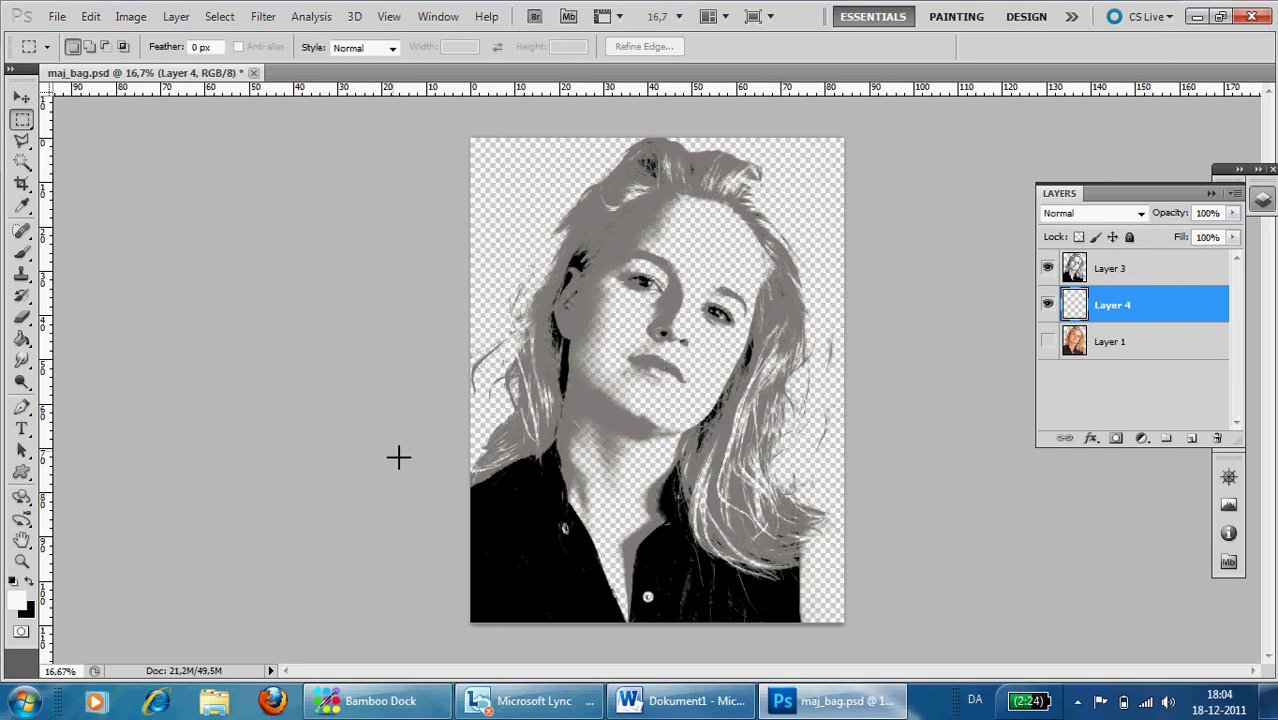
left_click(16, 598)
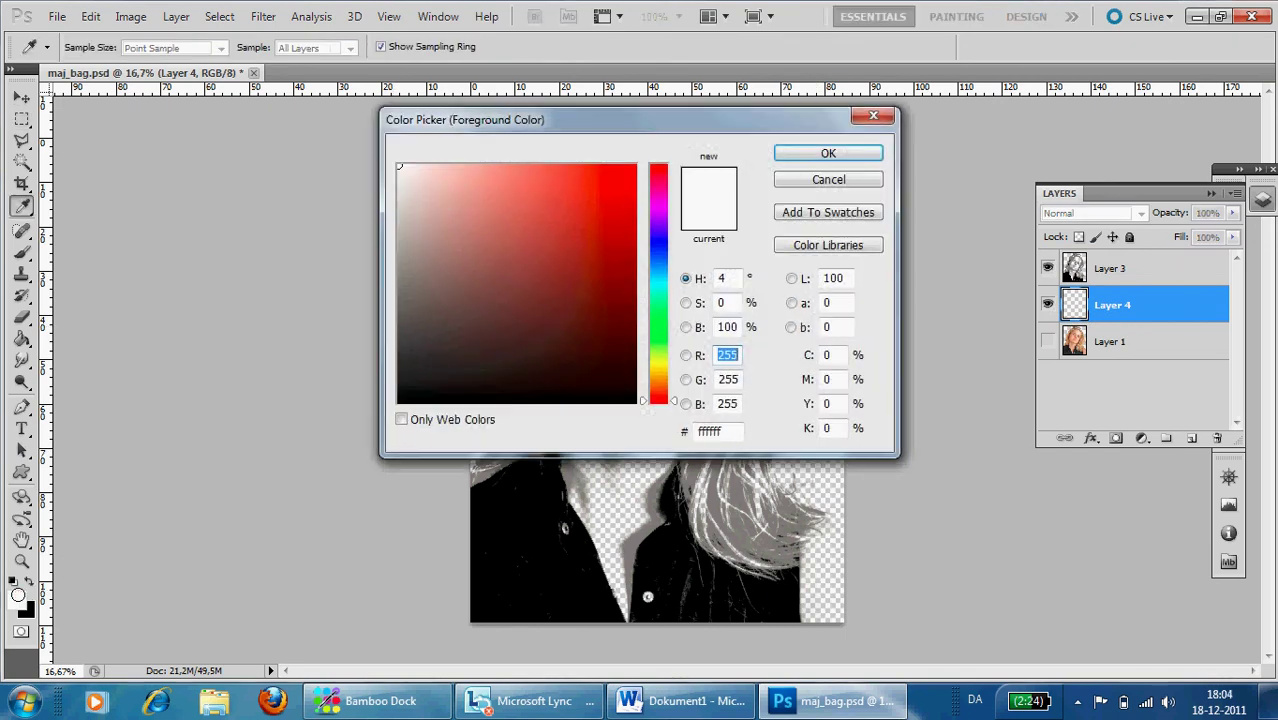
left_click(792, 157)
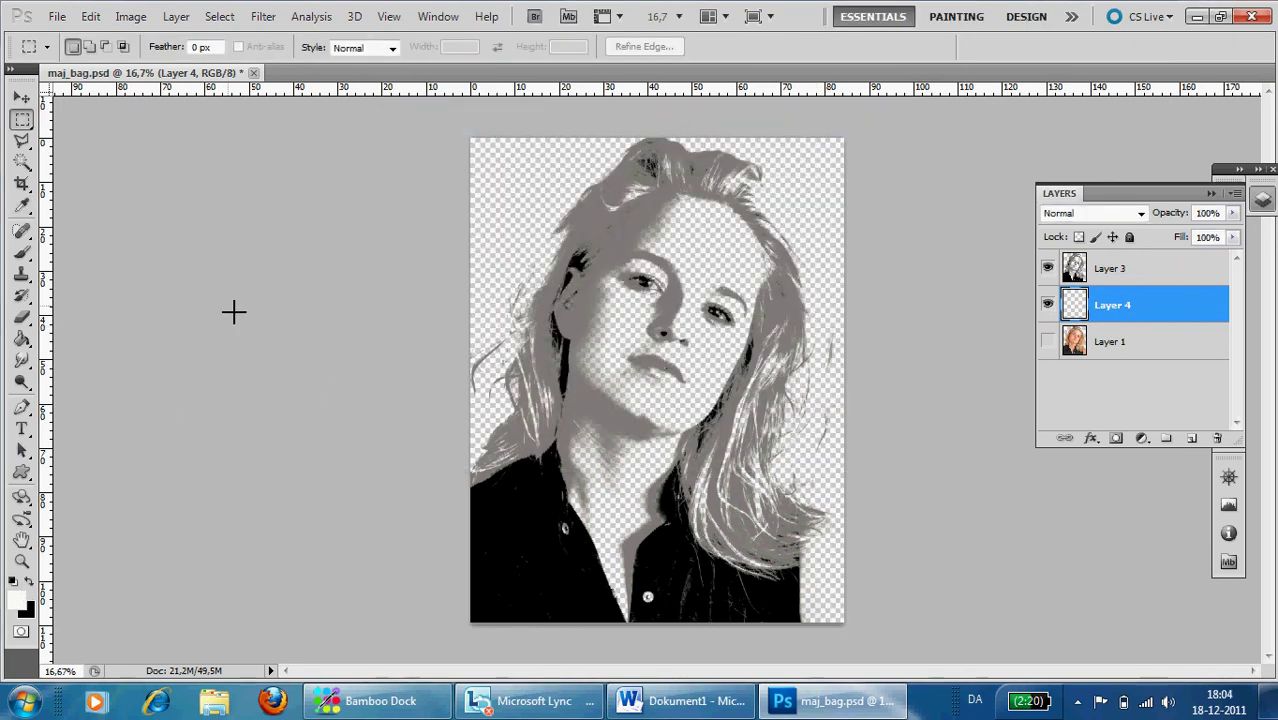
left_click(22, 340)
left_click(507, 172)
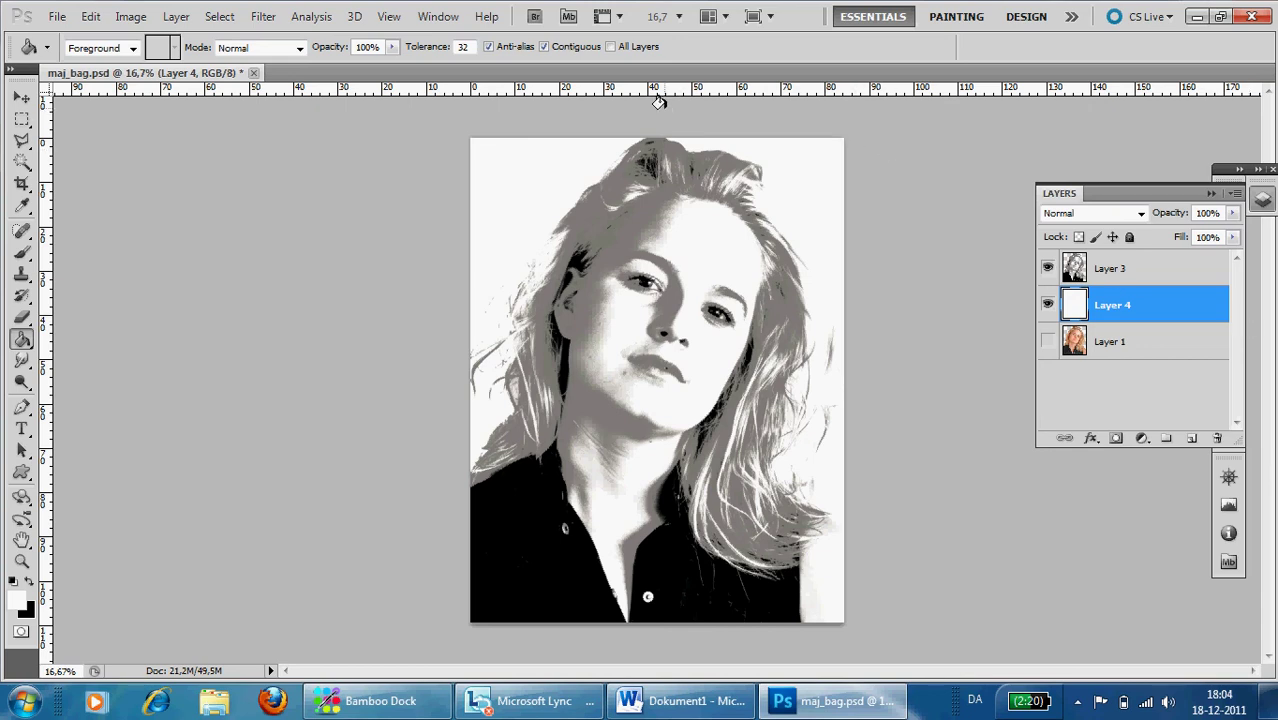
- Open grundloven.psd and move its document into a new floating window
left_click(58, 18)
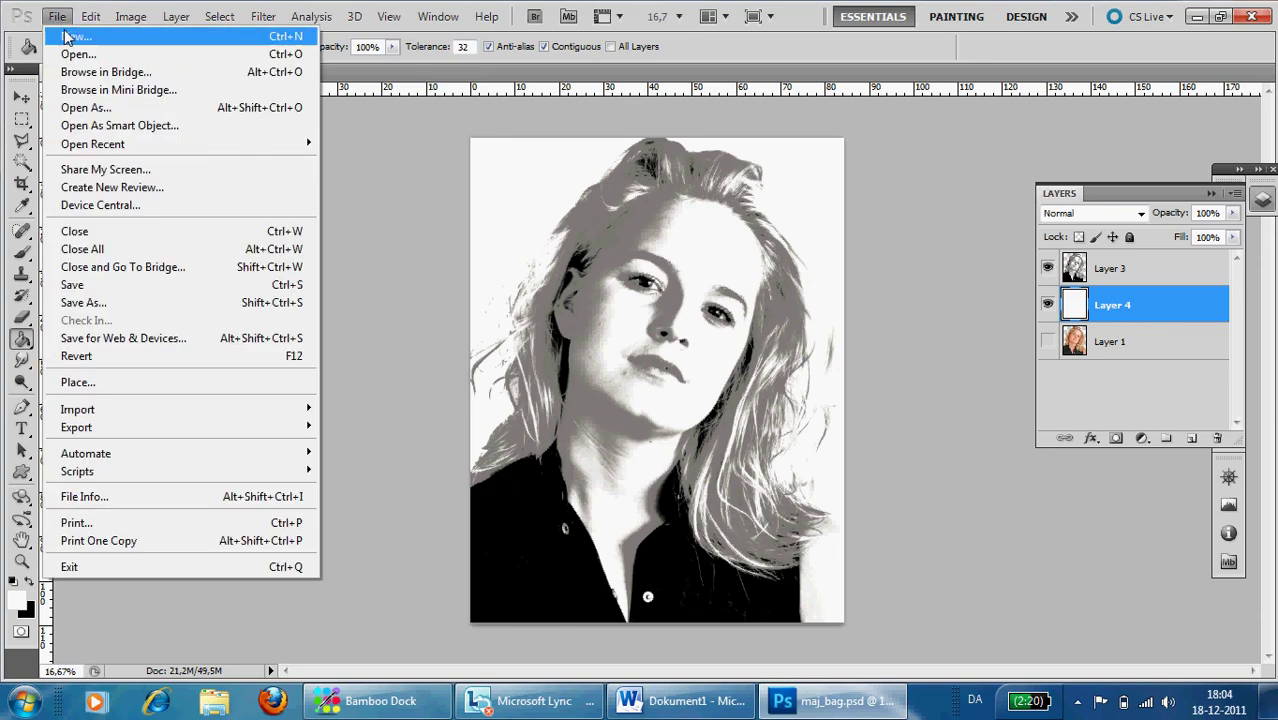
left_click(75, 55)
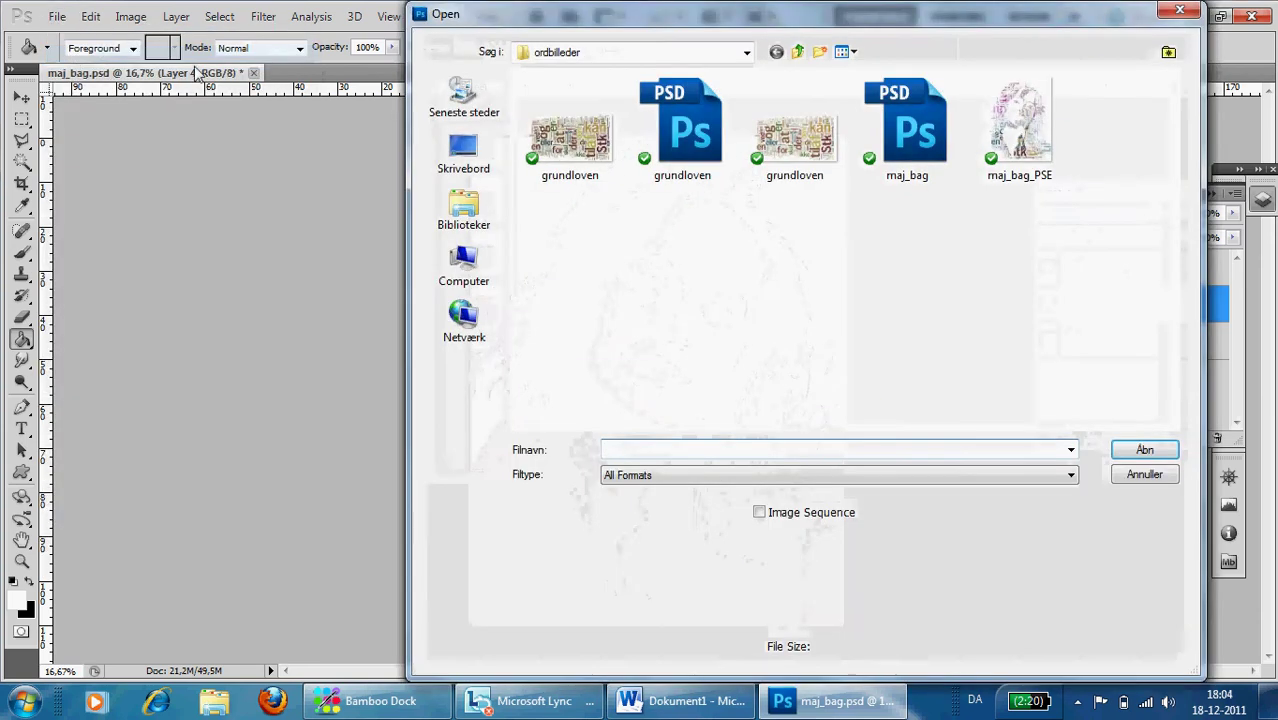
left_click(660, 155)
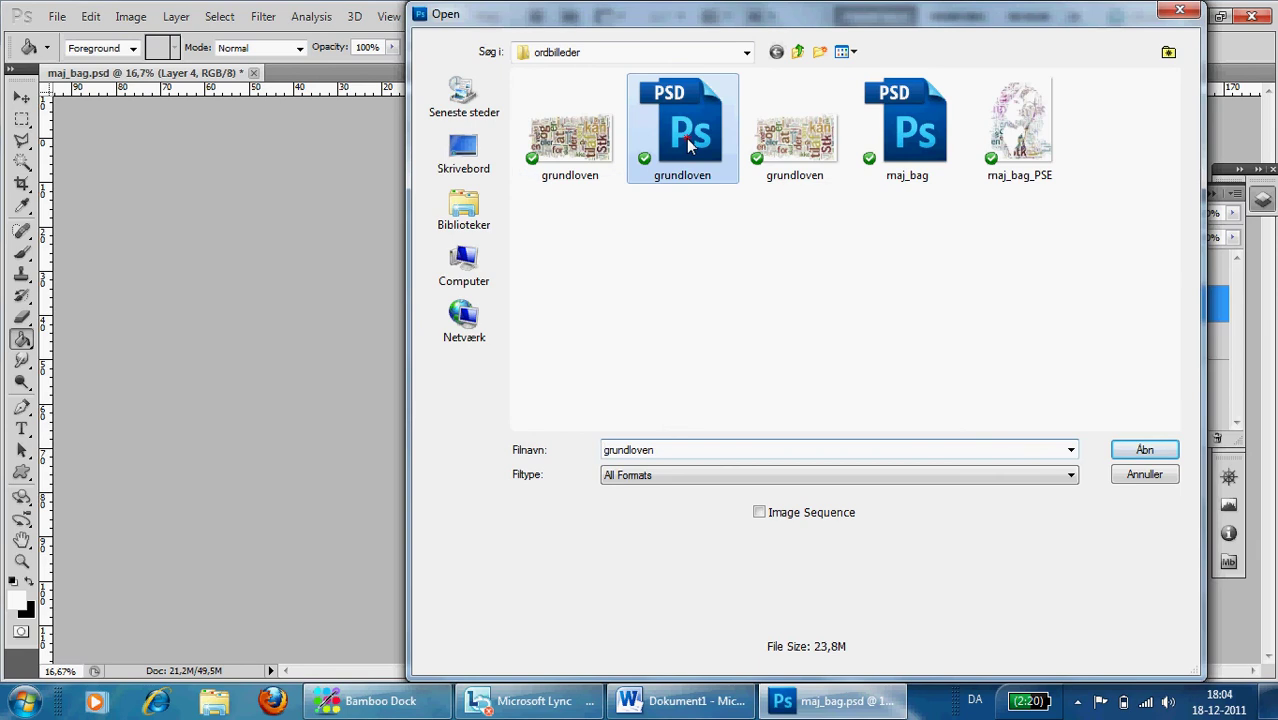
left_click(1143, 450)
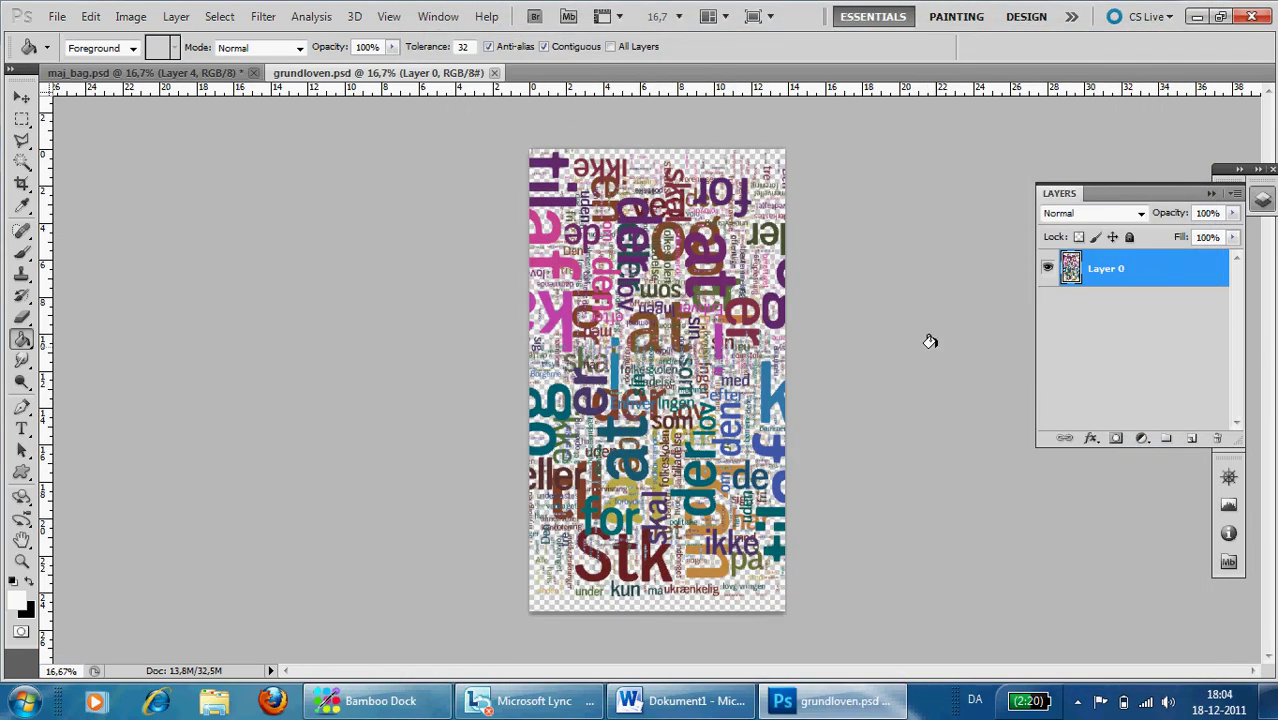
right_click(451, 74)
left_click(486, 146)
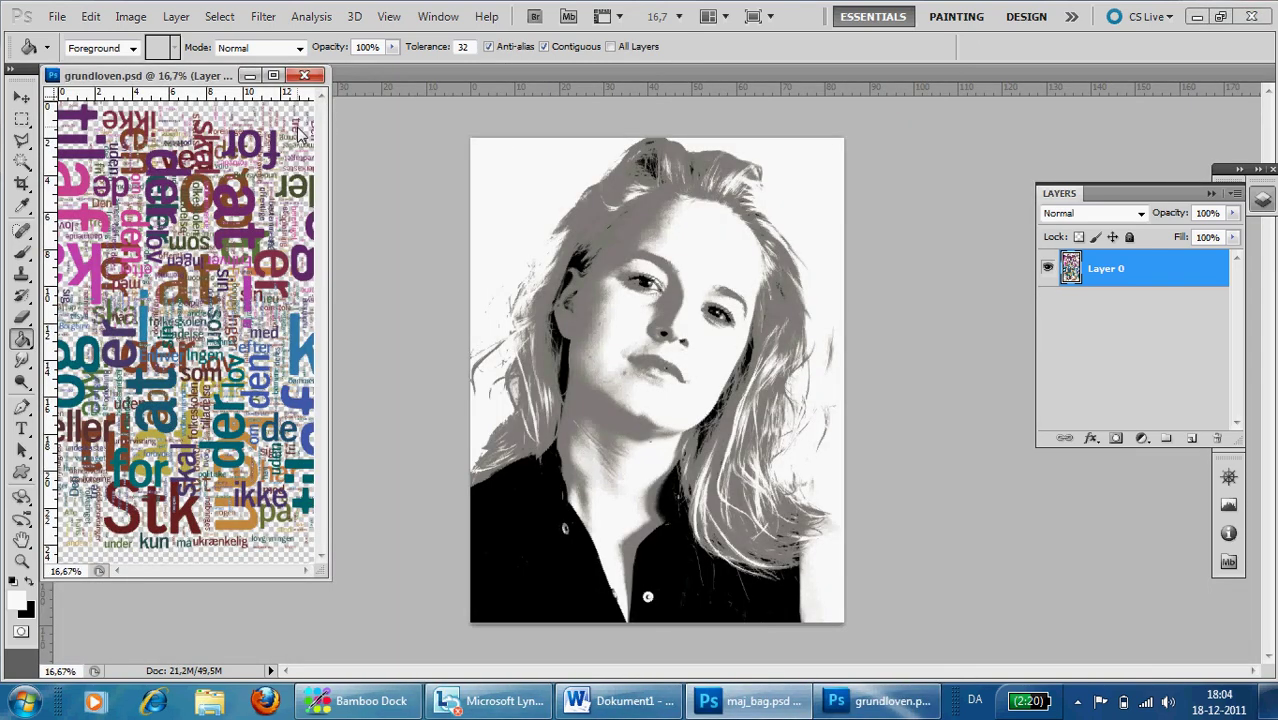
- Drag the word cloud into maj_bag.psd as Layer 5, move its window lower, and return to maj_bag
left_click(21, 98)
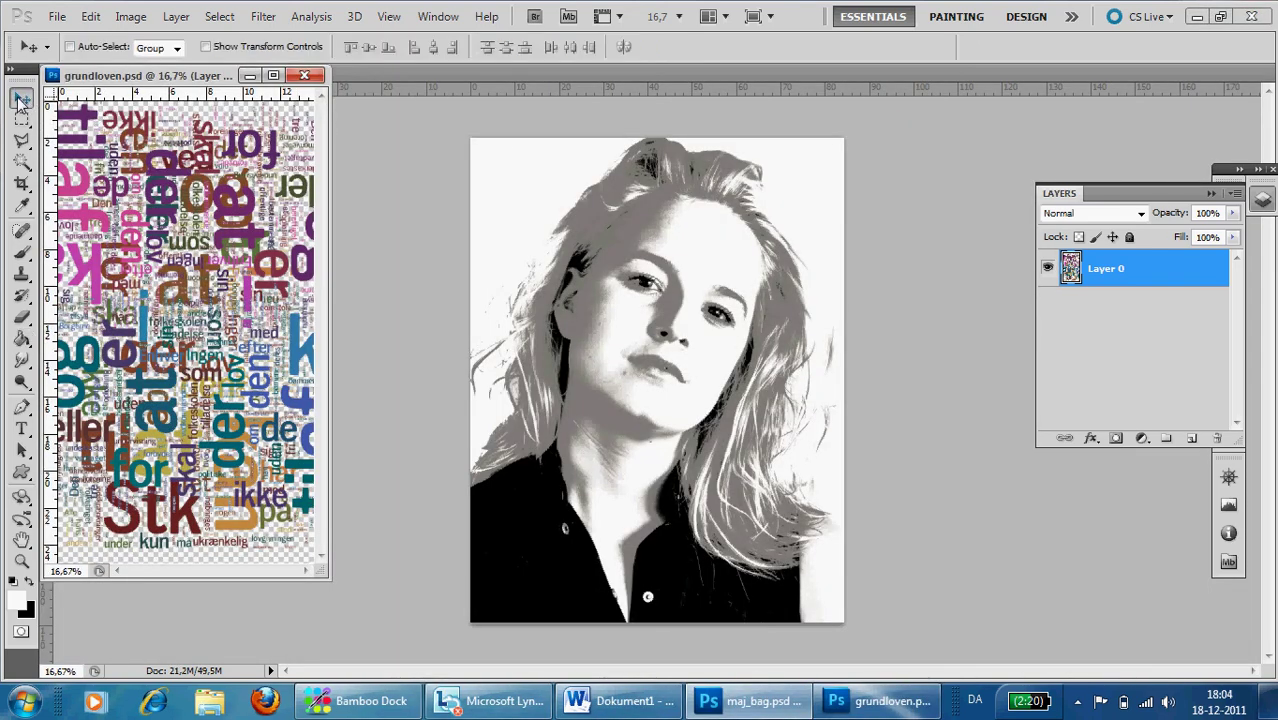
left_click_drag(178, 282, 668, 326)
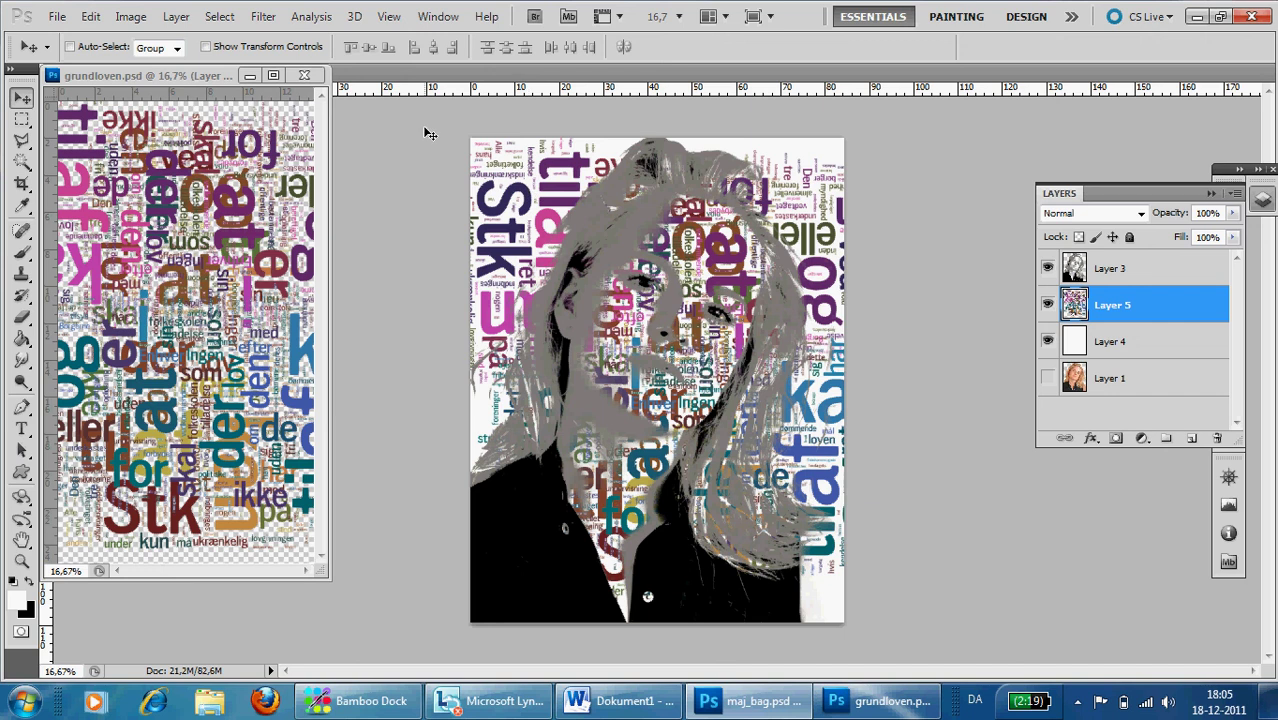
left_click(130, 17)
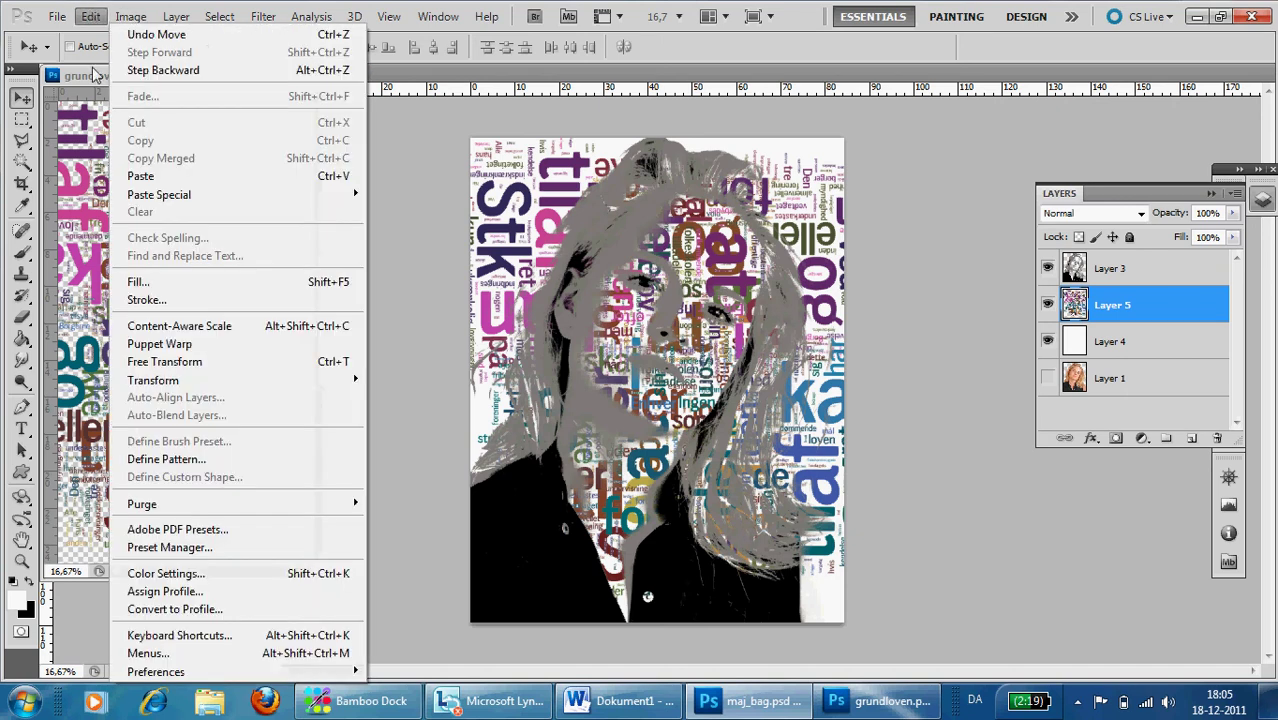
left_click_drag(95, 76, 128, 208)
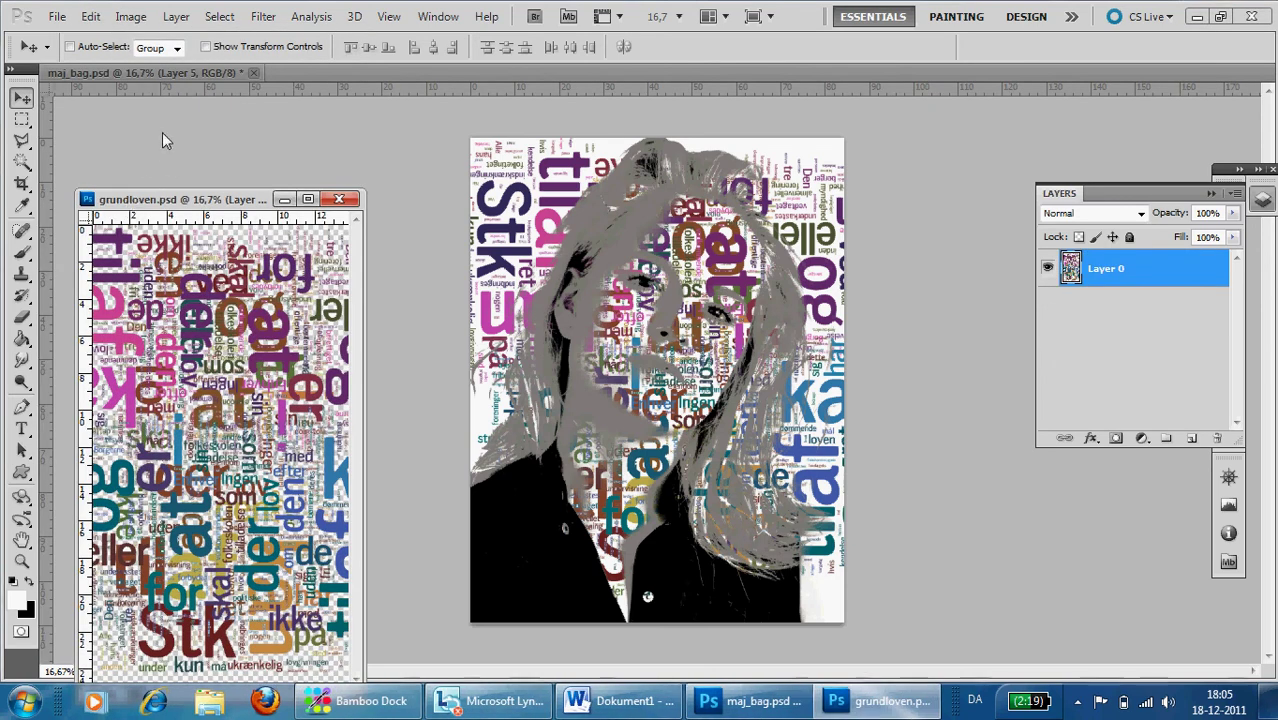
left_click(385, 148)
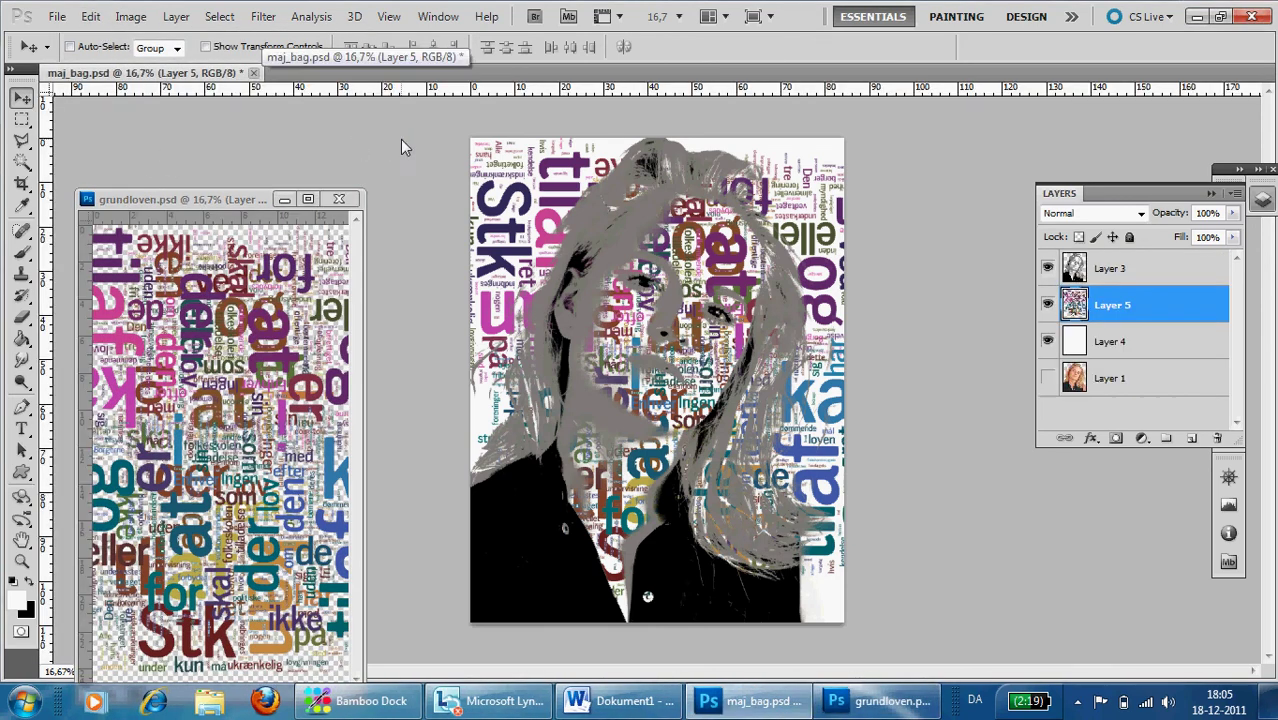
- Free Transform Layer 5 to about 105.6% wide and 111.7% tall, past the bottom-right
left_click(90, 16)
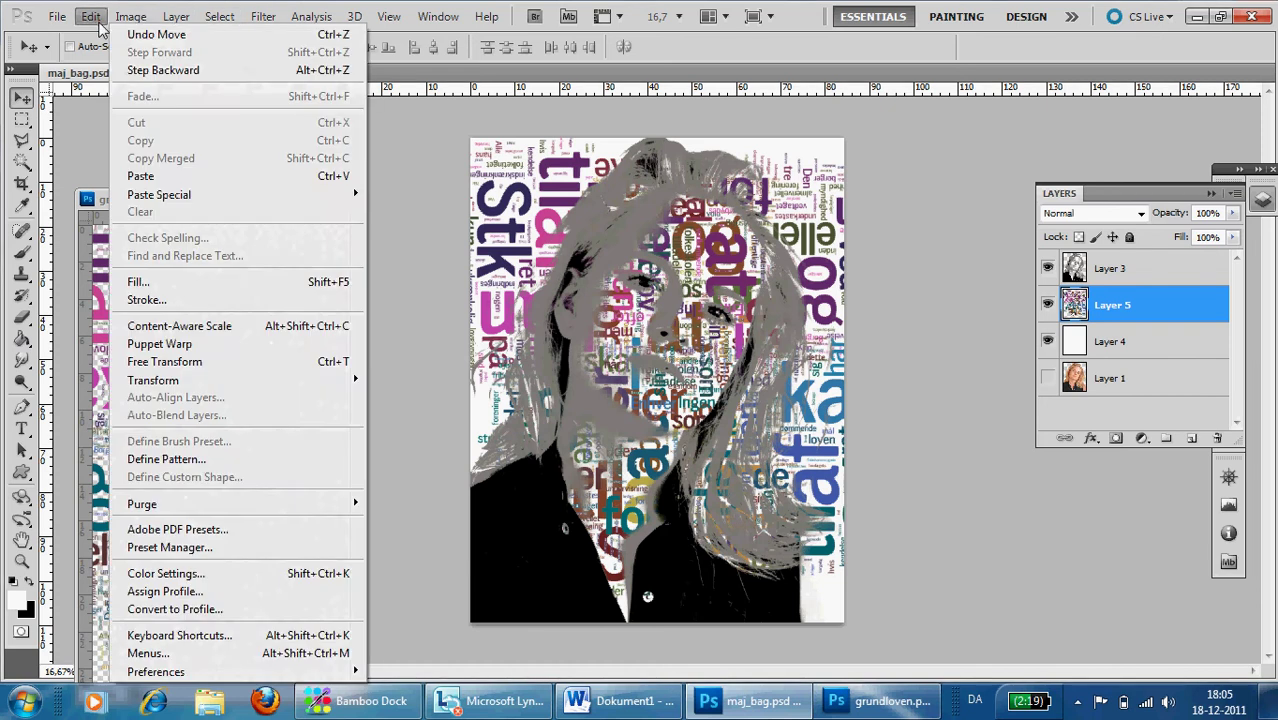
left_click(168, 362)
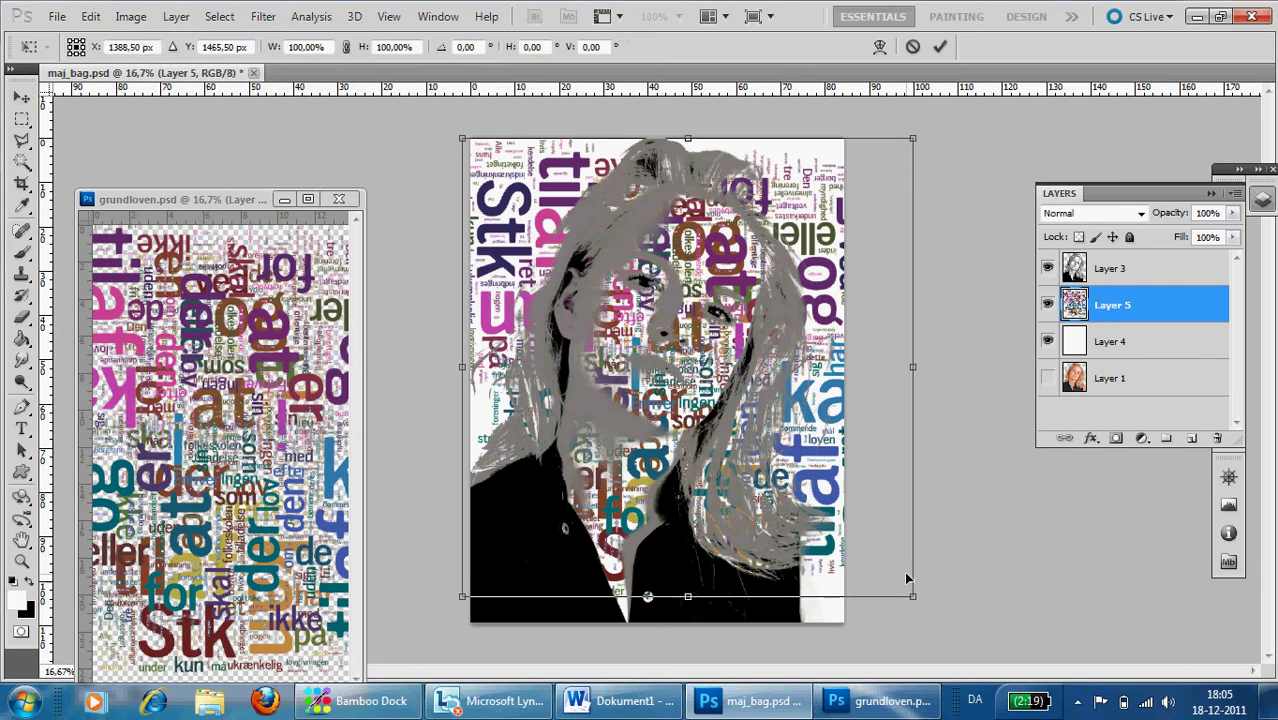
left_click_drag(912, 594, 938, 648)
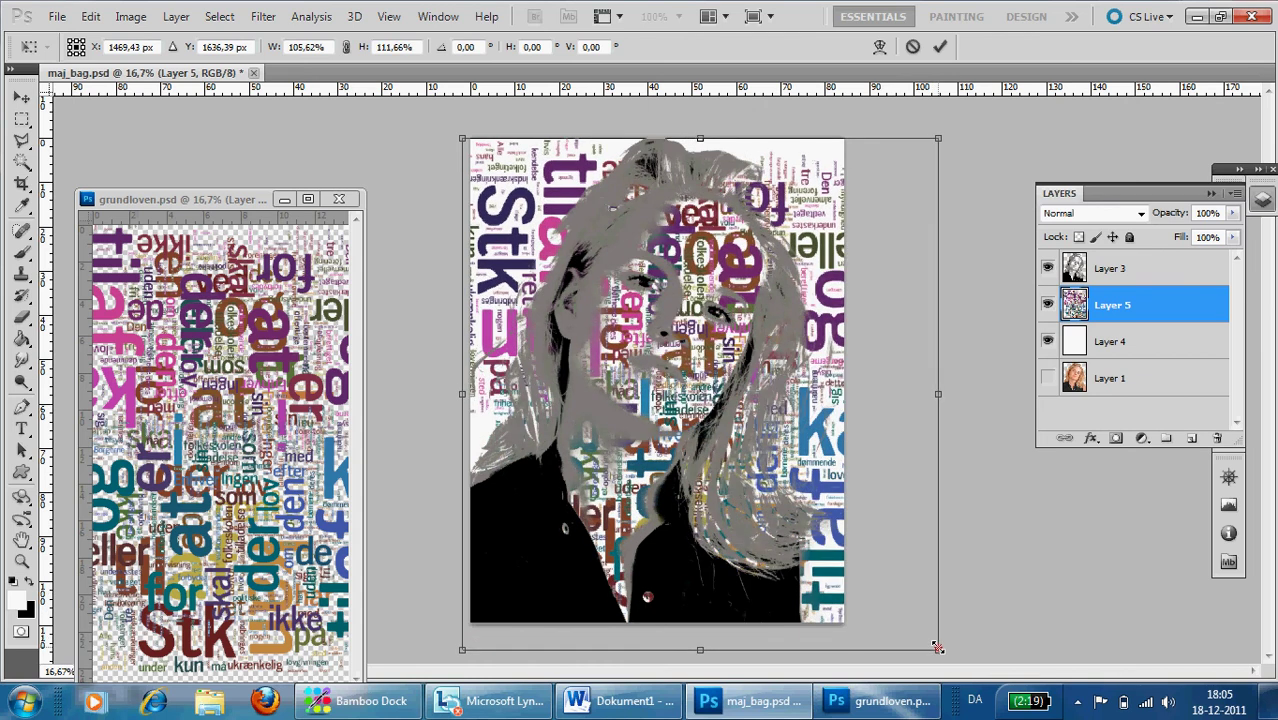
key("Return")
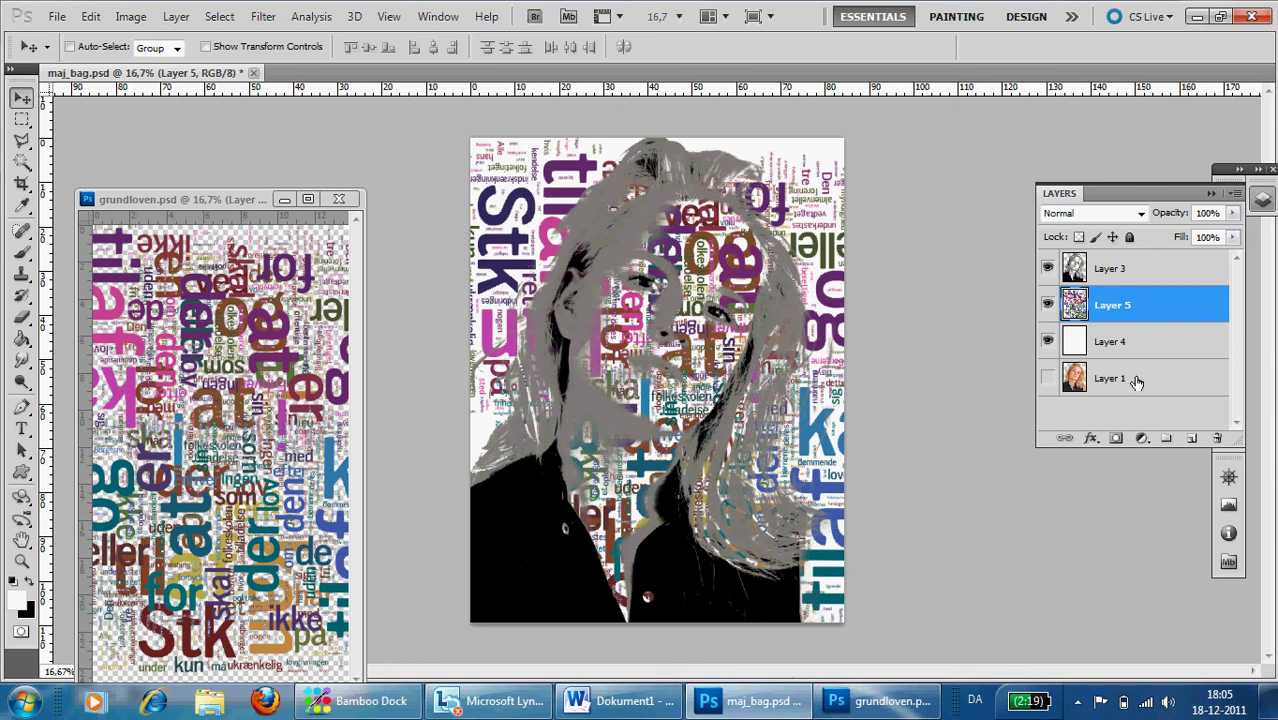
- Add an all-white layer mask to Layer 5 and display that mask alone on the canvas
left_click(1116, 440)
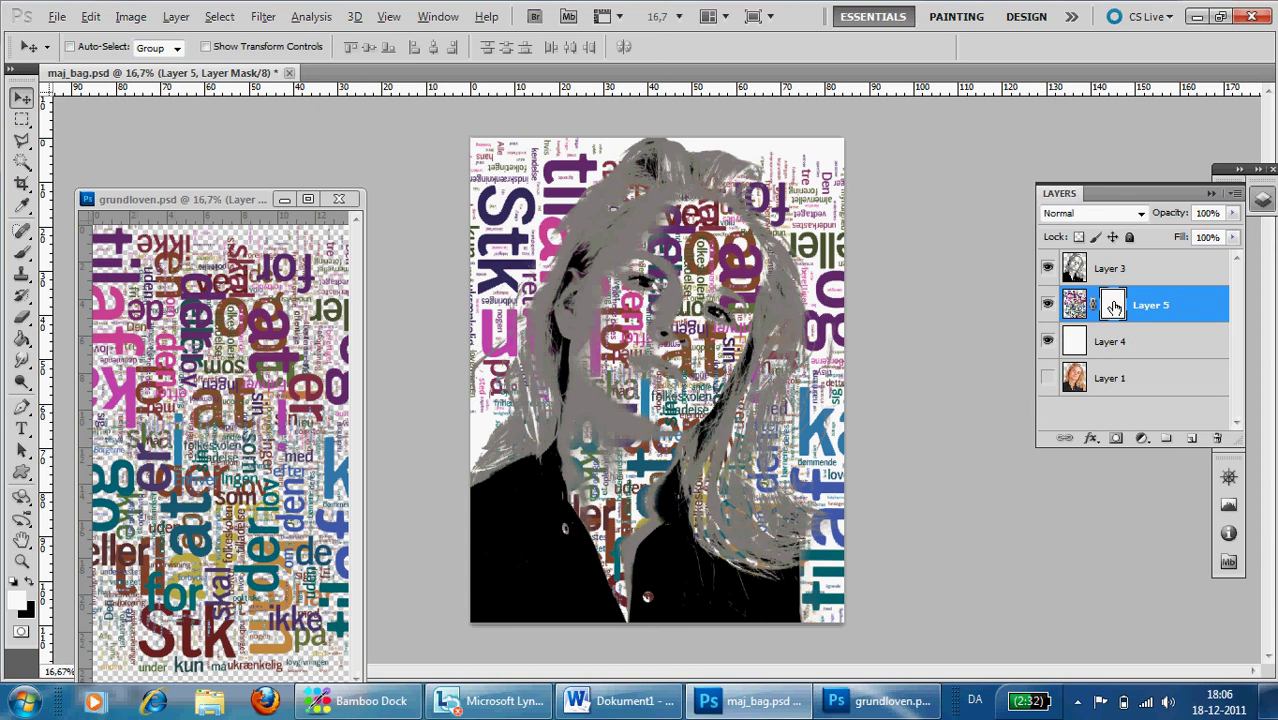
left_click(1113, 306, "alt")
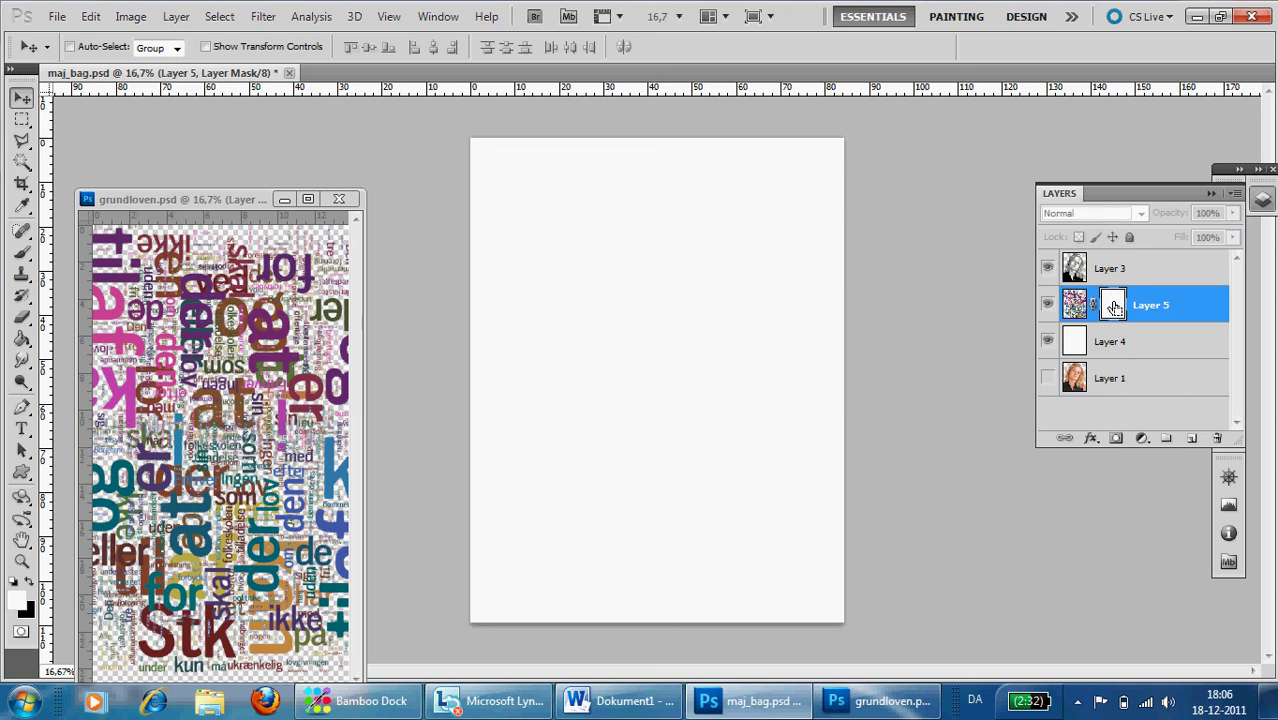
- Paste the grayscale portrait into Layer 5's mask, deselect it, and invert the mask
key("ctrl+v")
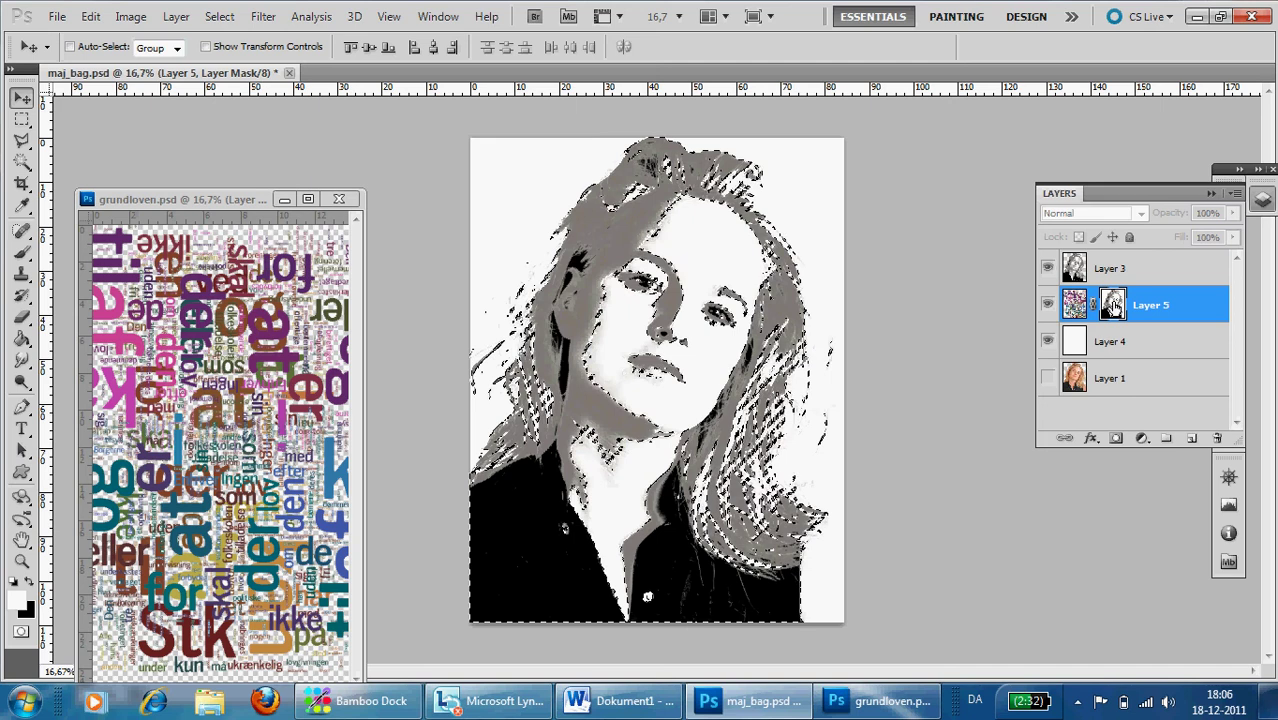
key("ctrl+d")
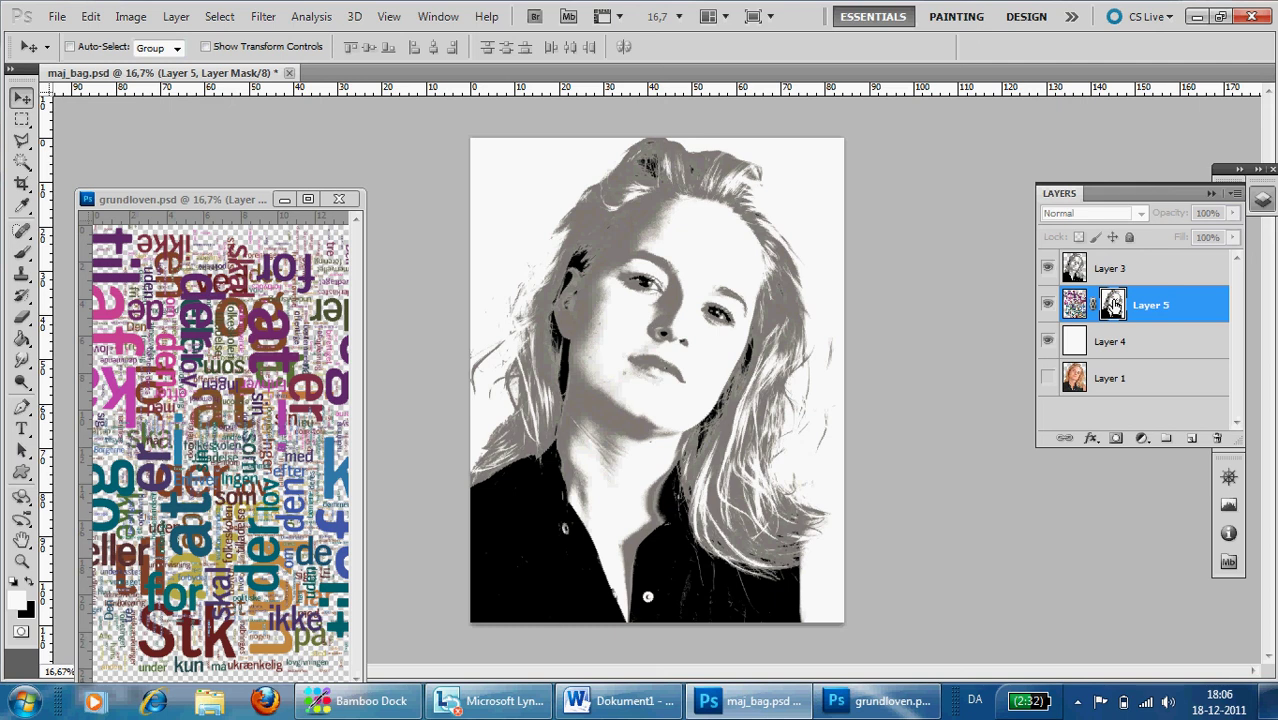
key("ctrl+i")
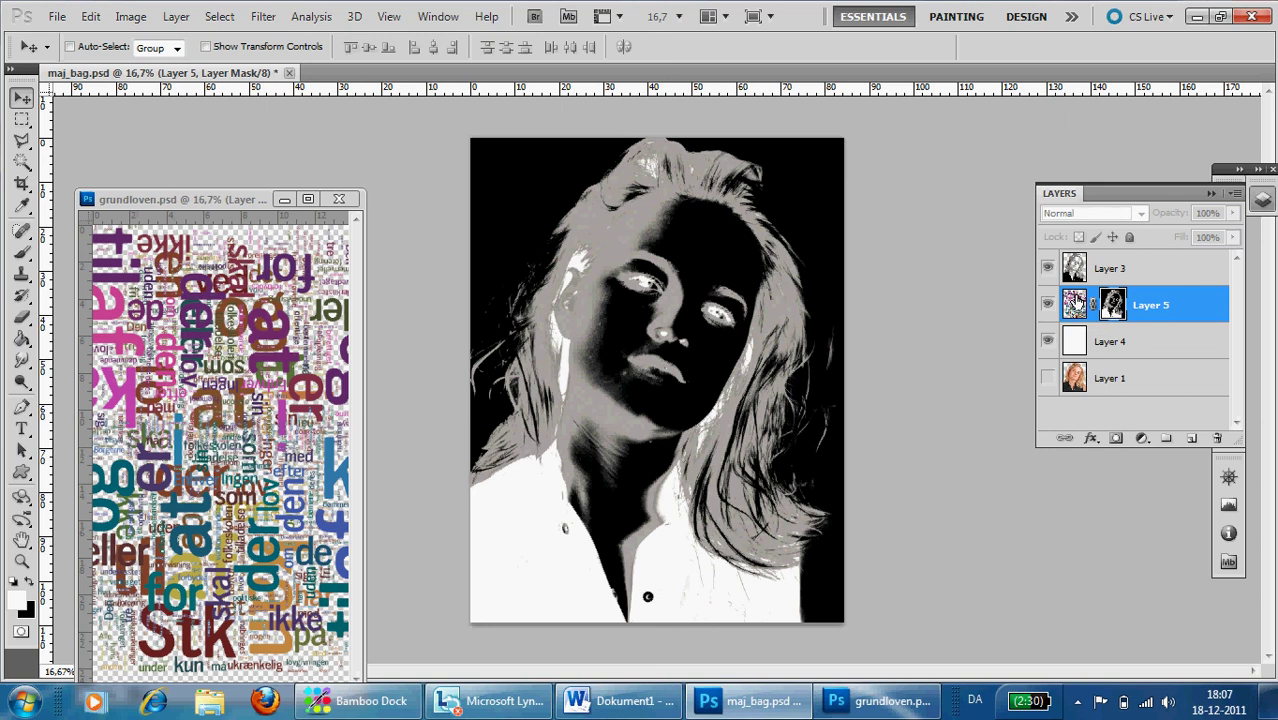
- Return to Layer 5's normal image and hide grayscale Layer 3 to reveal the word portrait
left_click(1075, 303)
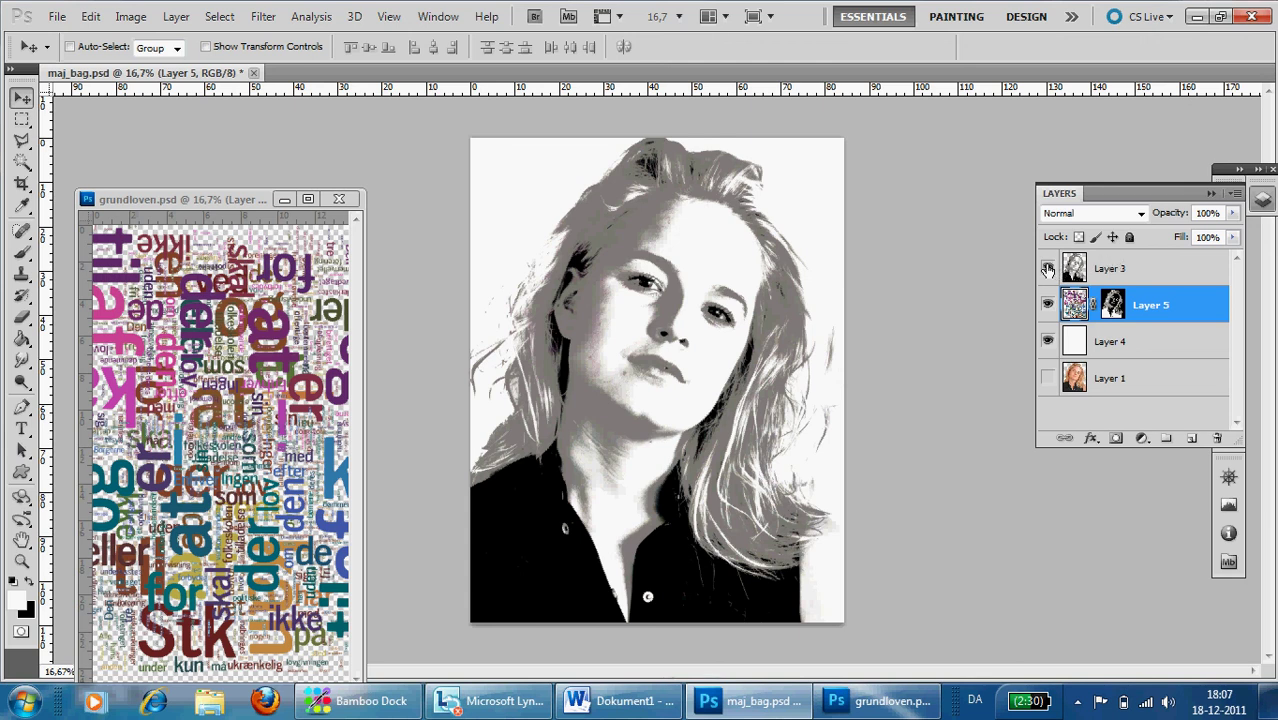
left_click(1047, 269)
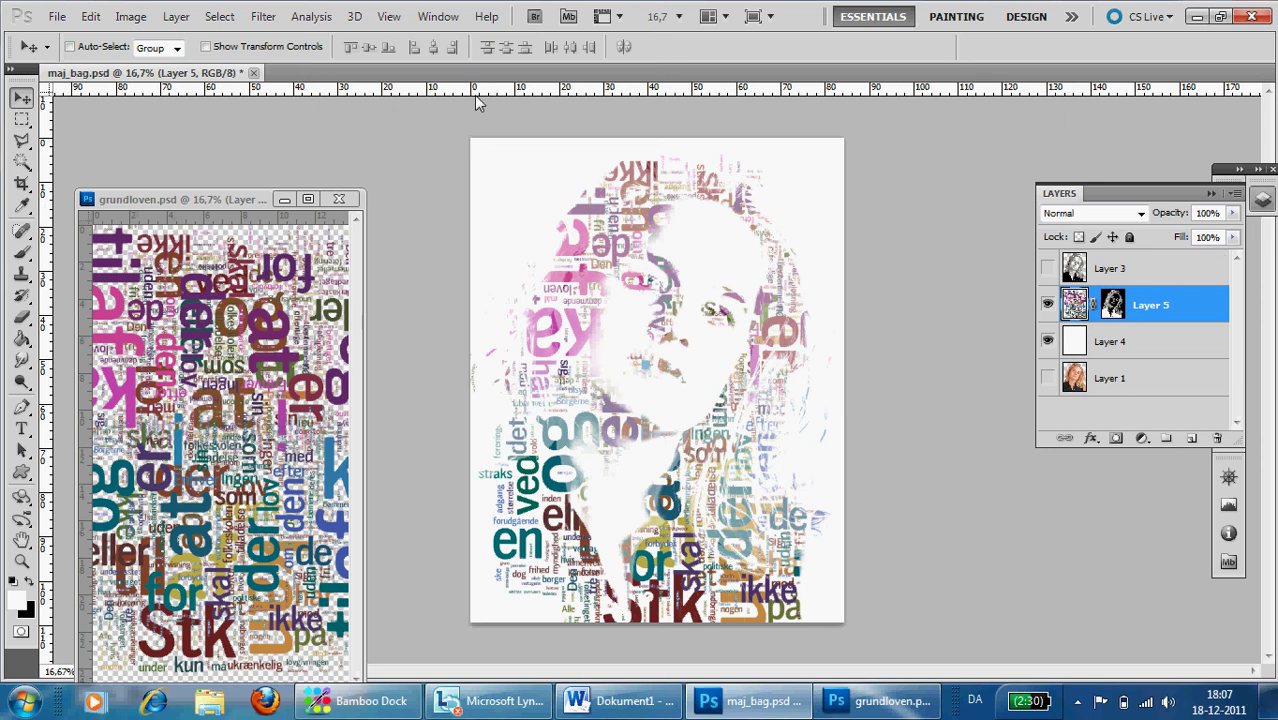
- Save the image as ordbillede.jpg in JPEG format at maximum quality 10
left_click(55, 17)
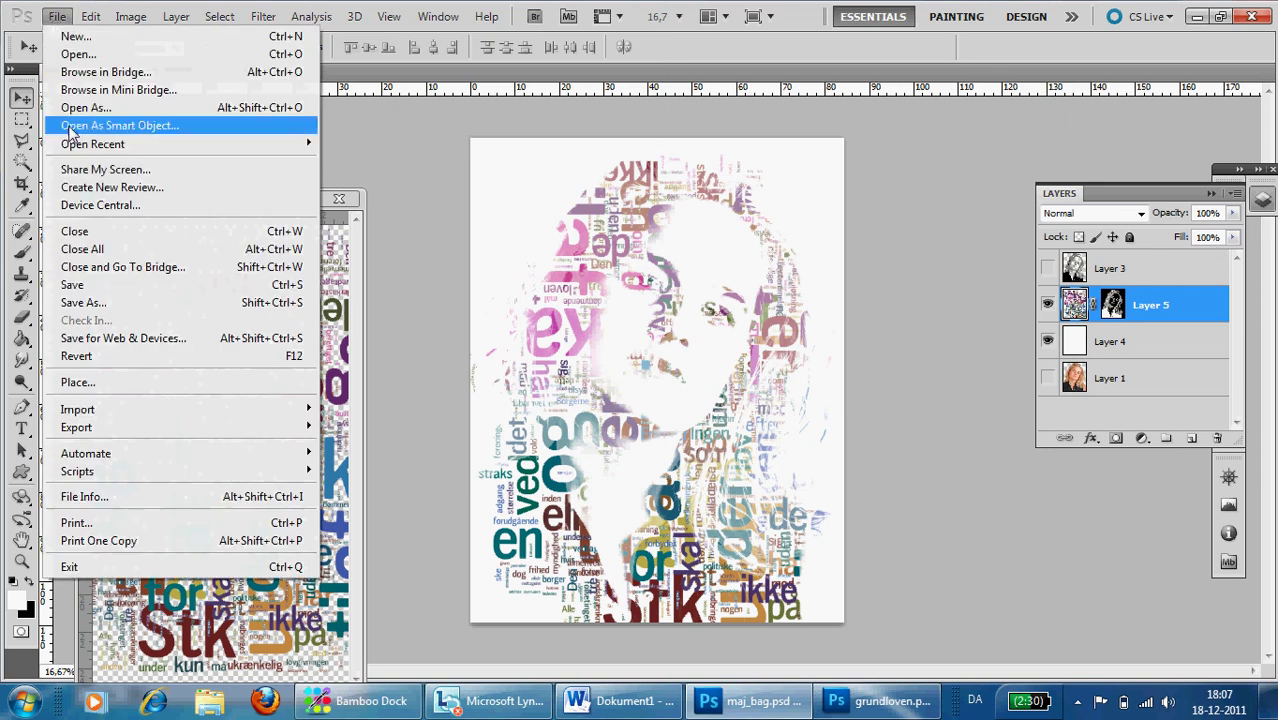
left_click(83, 302)
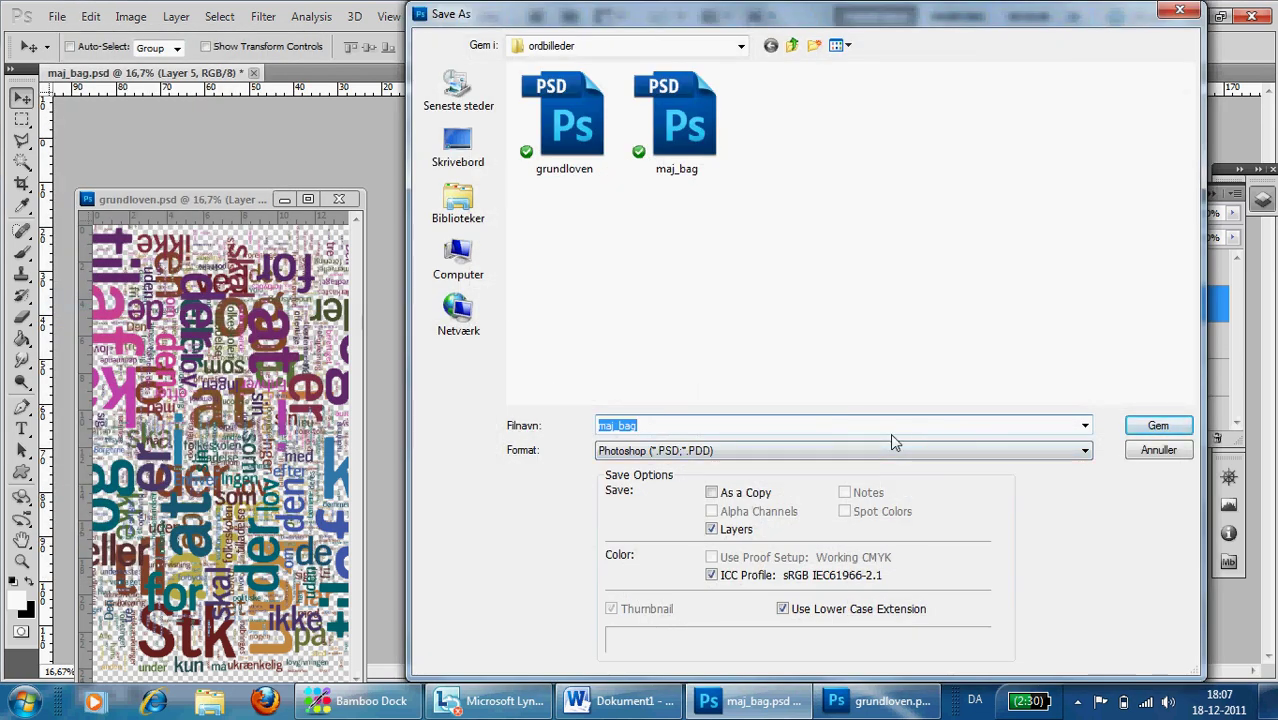
type("ordbillede")
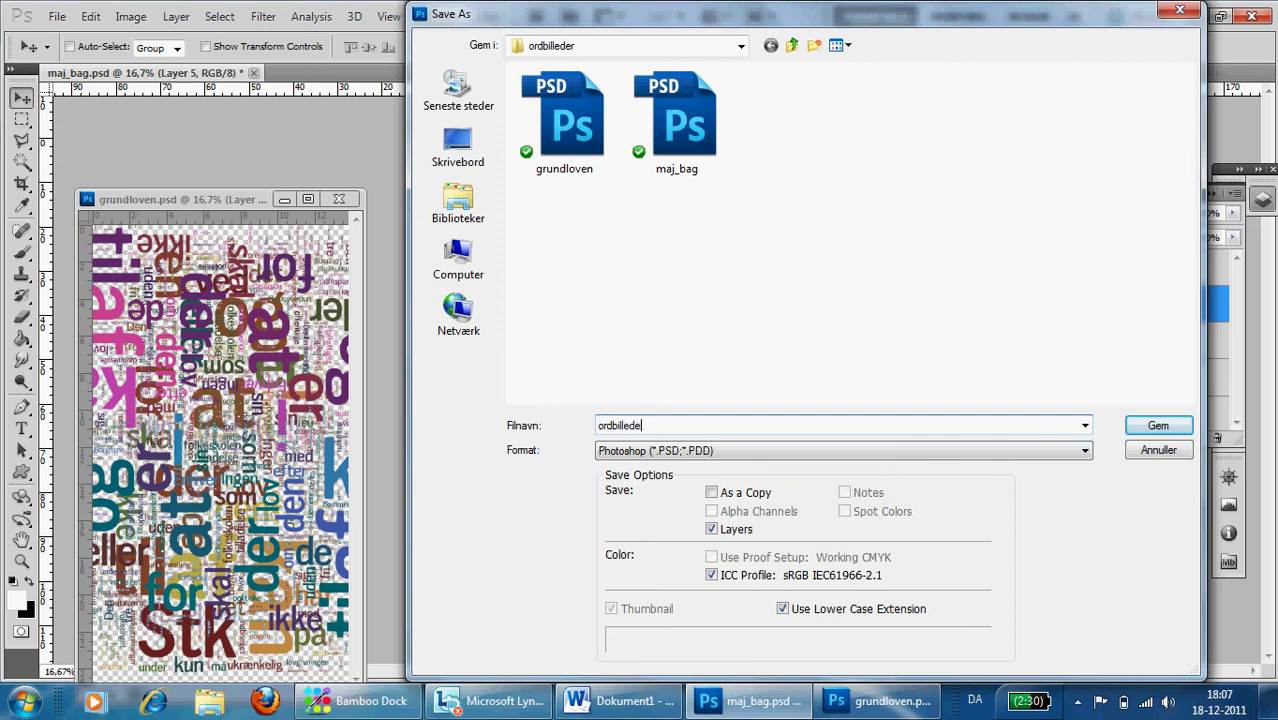
left_click(1086, 451)
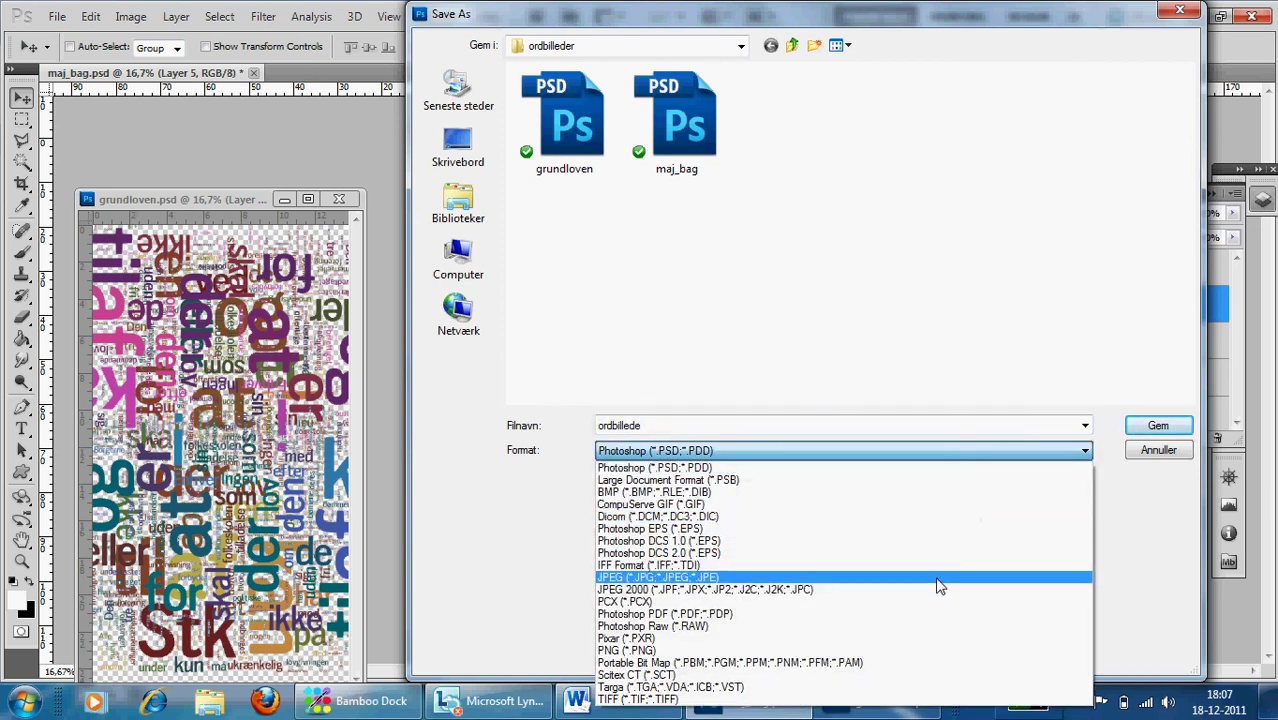
left_click(938, 580)
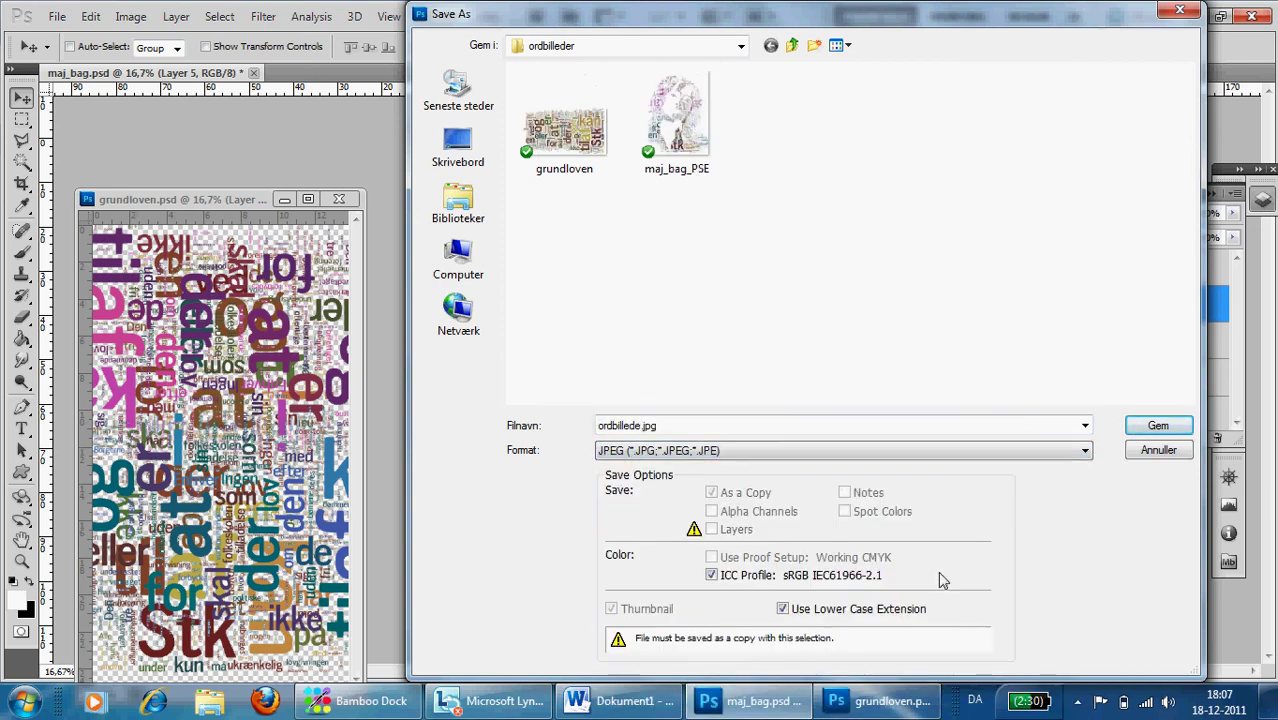
left_click(1150, 426)
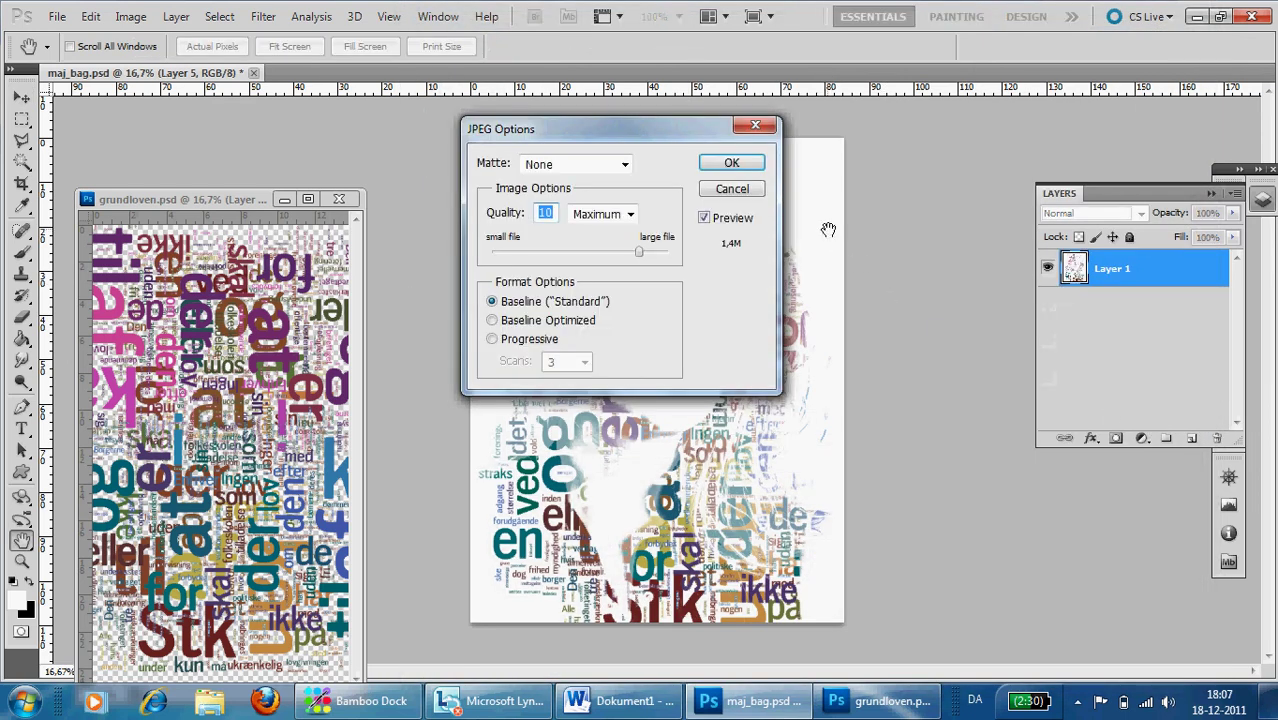
left_click(750, 168)
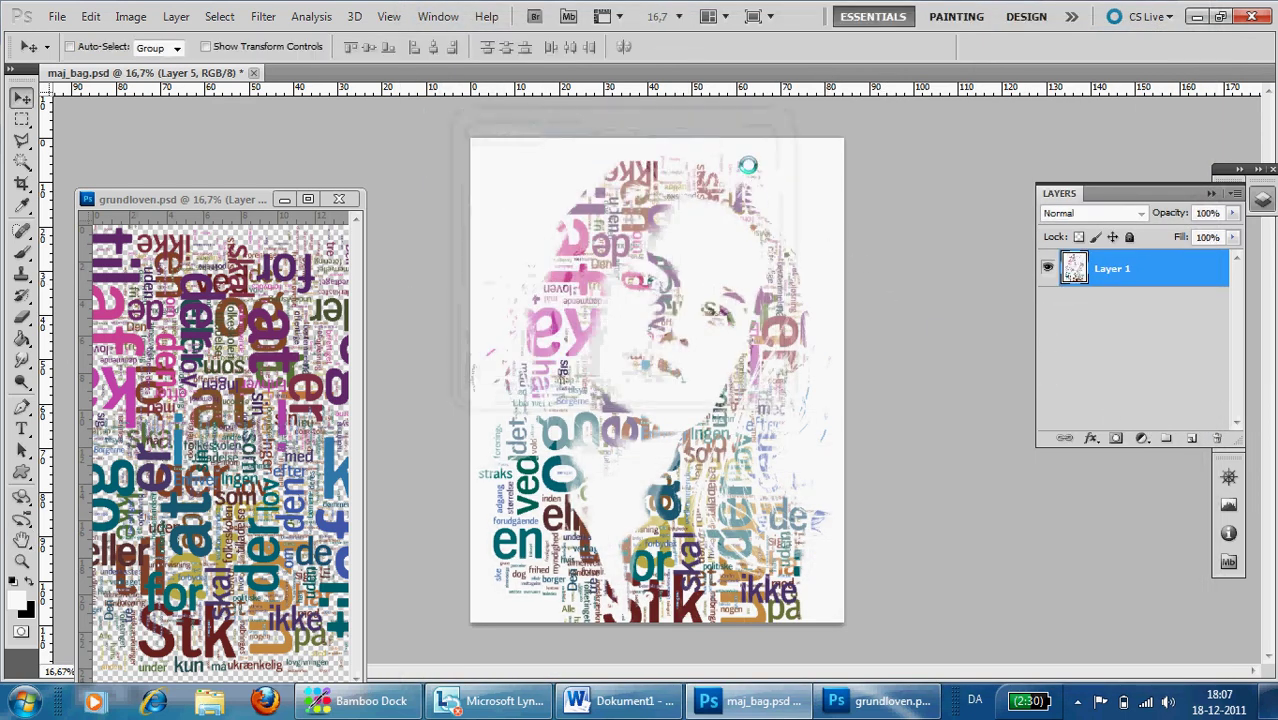